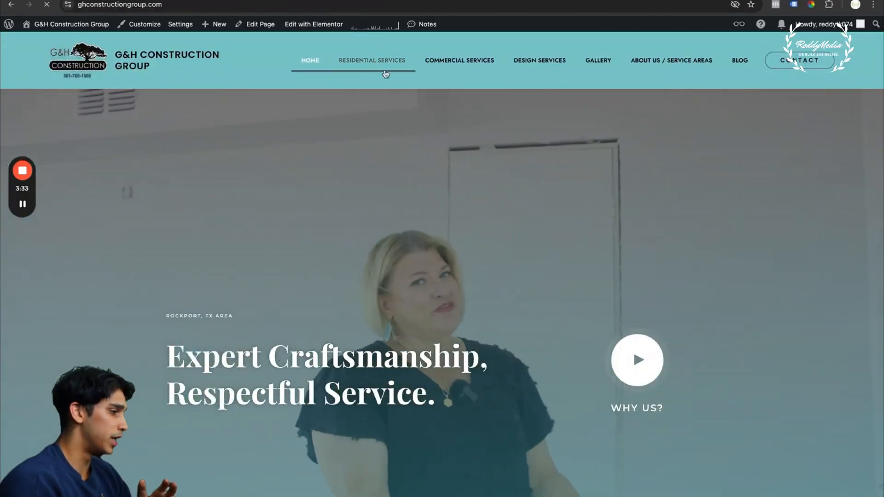
Review the Residential Services page of the G&H Construction Group website, including its remodeling pricing guide
{"action": "left_click", "coordinate": [376, 62]}
{"action": "scroll", "coordinate": [377, 370], "scroll_direction": "down", "scroll_amount": 3}
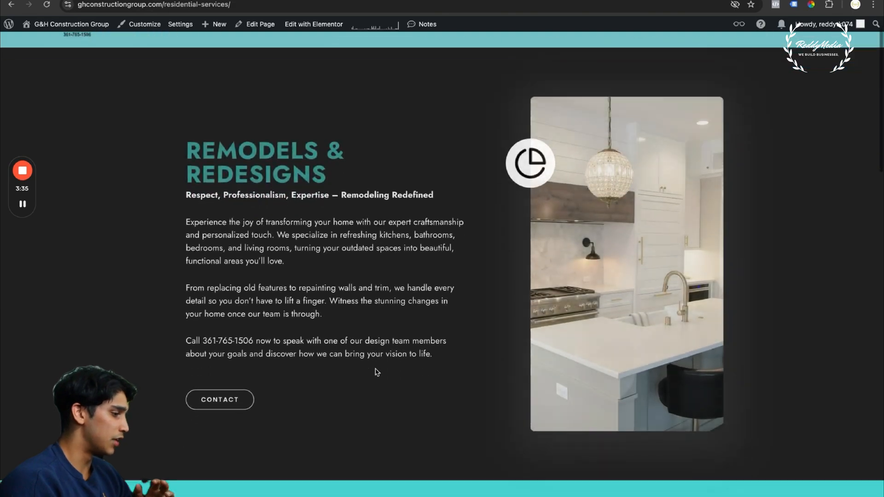
{"action": "scroll", "coordinate": [378, 373], "scroll_direction": "down", "scroll_amount": 5}
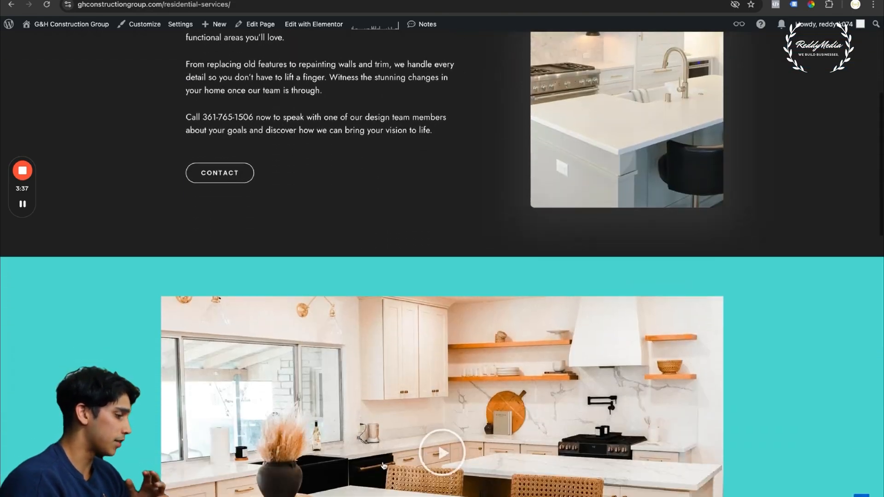
{"action": "scroll", "coordinate": [217, 133], "scroll_direction": "down", "scroll_amount": 1}
{"action": "scroll", "coordinate": [442, 264], "scroll_direction": "down", "scroll_amount": 20}
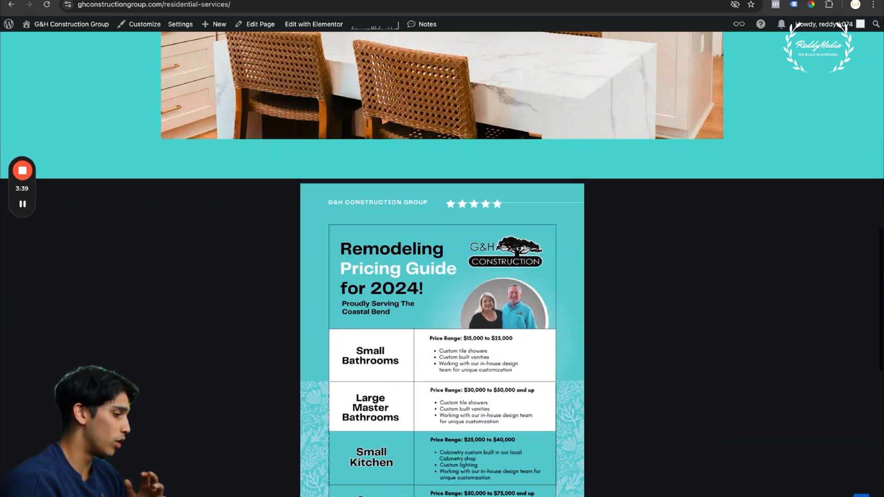
{"action": "scroll", "coordinate": [442, 264], "scroll_direction": "up", "scroll_amount": 14}
{"action": "scroll", "coordinate": [442, 264], "scroll_direction": "up", "scroll_amount": 10}
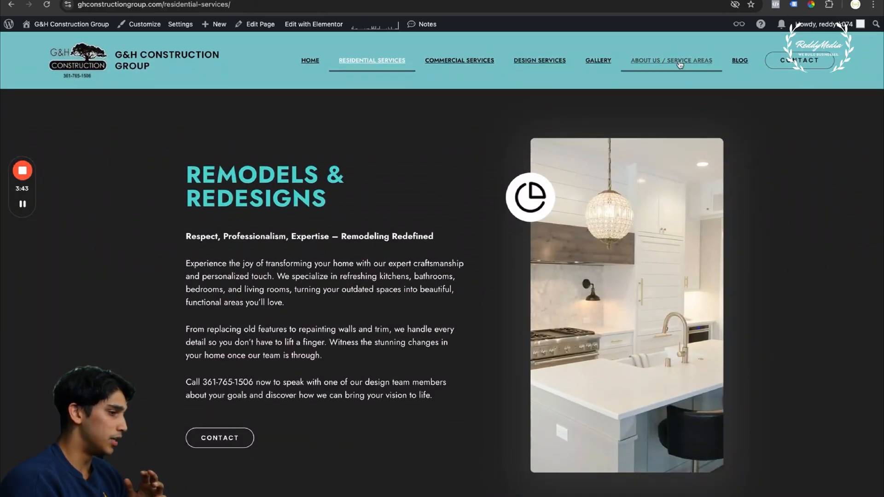
Open the website's blog and read through the coastal flooring materials article down to its contact form
{"action": "left_click", "coordinate": [743, 63]}
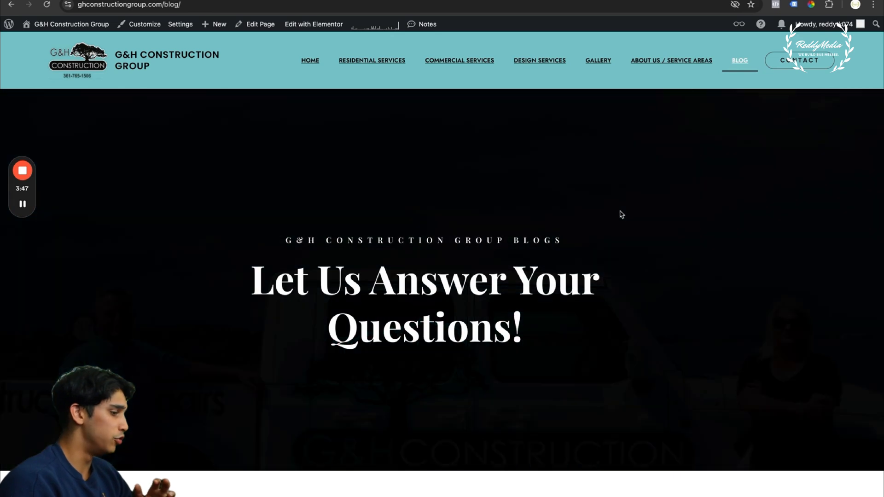
{"action": "scroll", "coordinate": [620, 212], "scroll_direction": "down", "scroll_amount": 8}
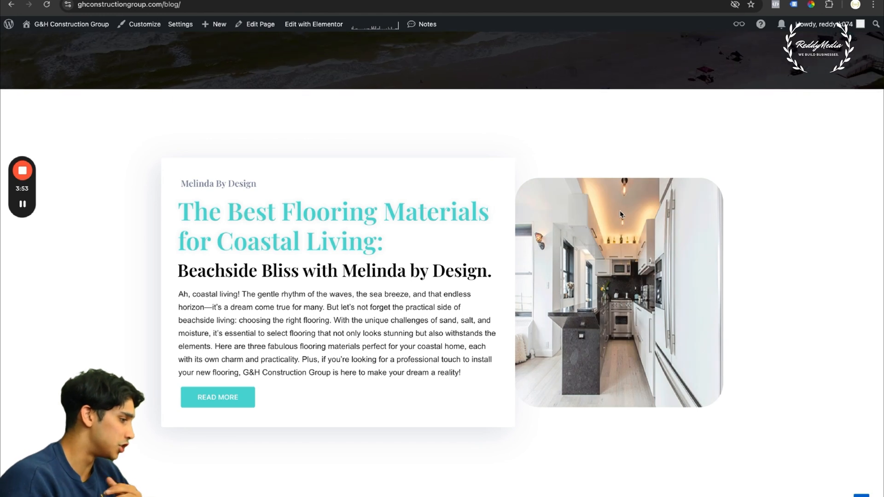
{"action": "scroll", "coordinate": [438, 293], "scroll_direction": "down", "scroll_amount": 2}
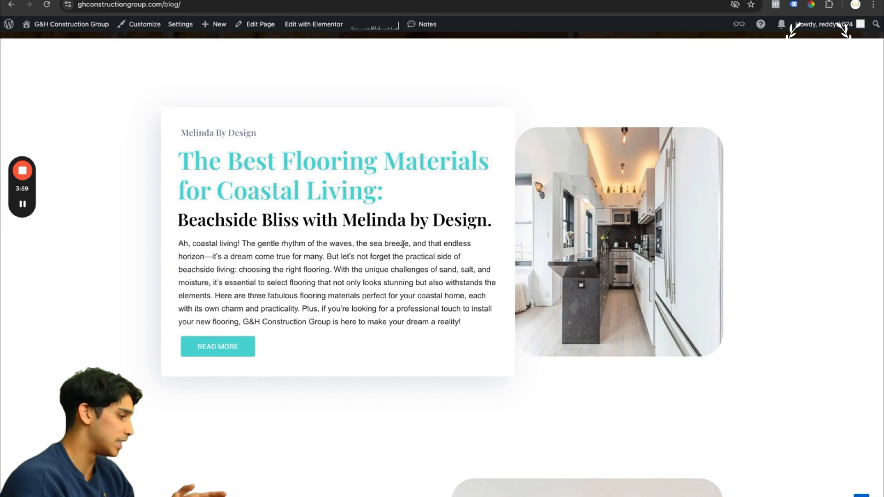
{"action": "left_click", "coordinate": [232, 345]}
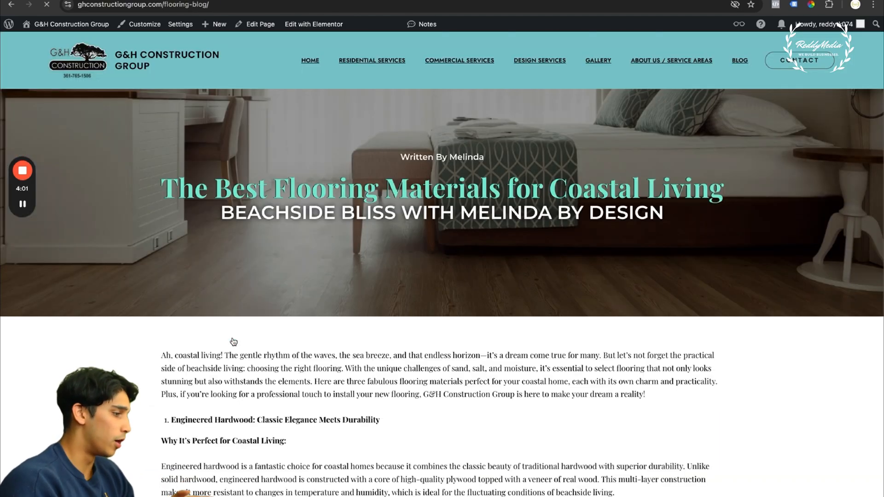
{"action": "scroll", "coordinate": [223, 385], "scroll_direction": "down", "scroll_amount": 20}
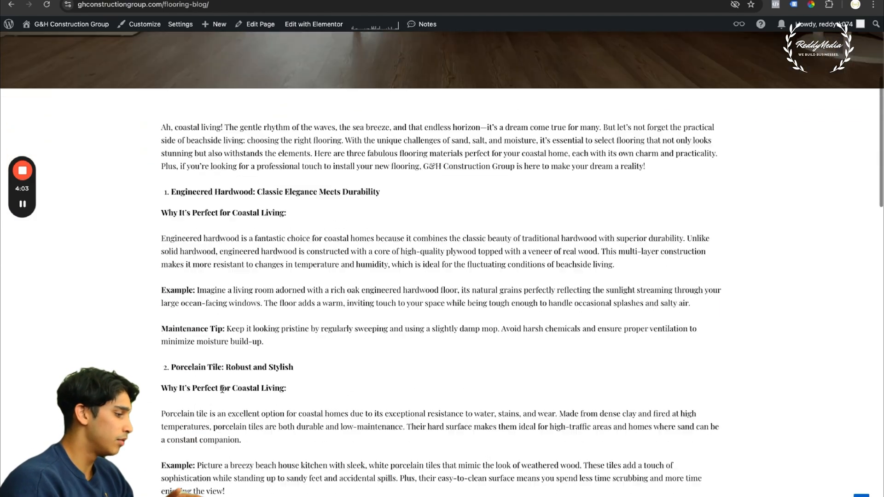
{"action": "scroll", "coordinate": [222, 392], "scroll_direction": "down", "scroll_amount": 6}
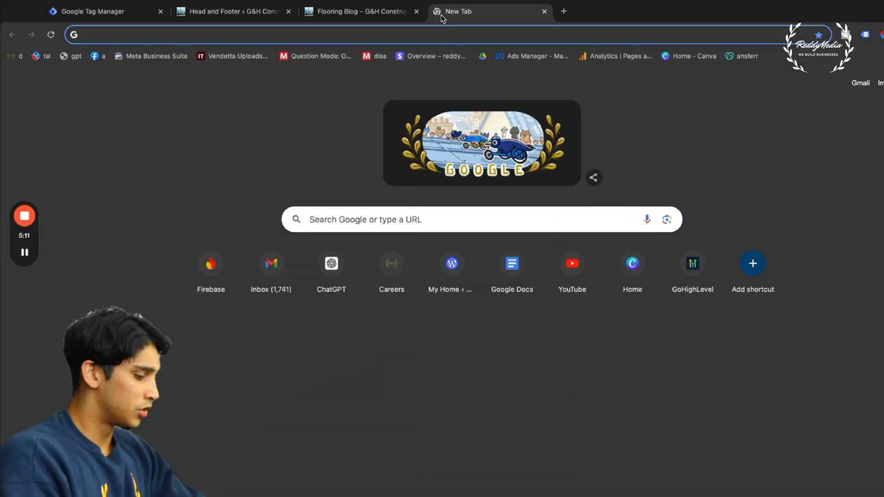
Search the web for "google analytics" in a new browser tab and sign in to Google Analytics from its official site
{"action": "type", "text": "googlr"}
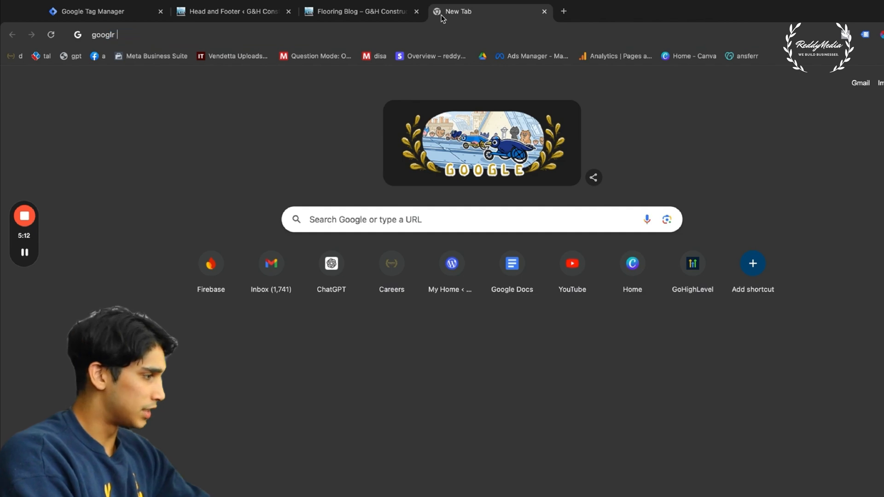
{"action": "key", "text": "BackSpace"}
{"action": "type", "text": "e analytic"}
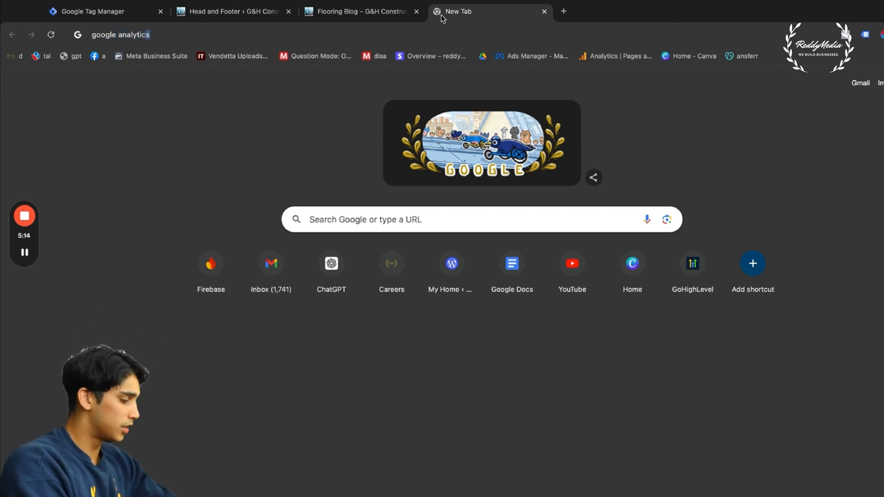
{"action": "key", "text": "Return"}
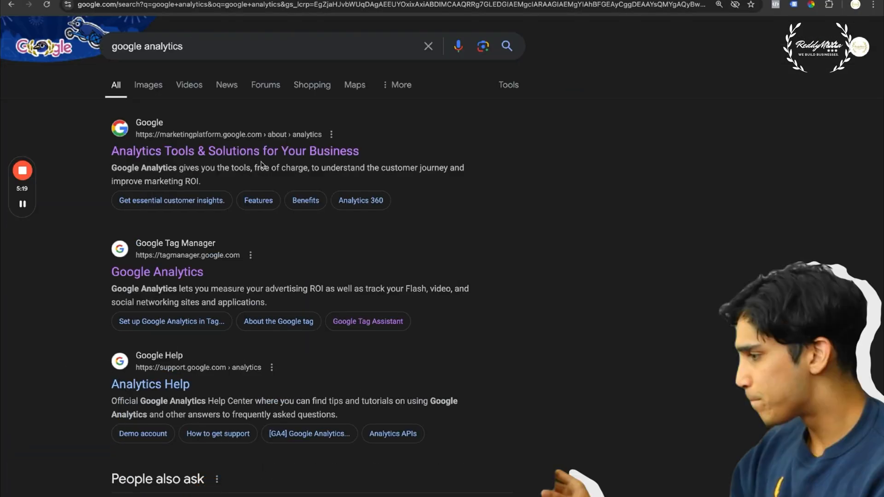
{"action": "left_click", "coordinate": [266, 148]}
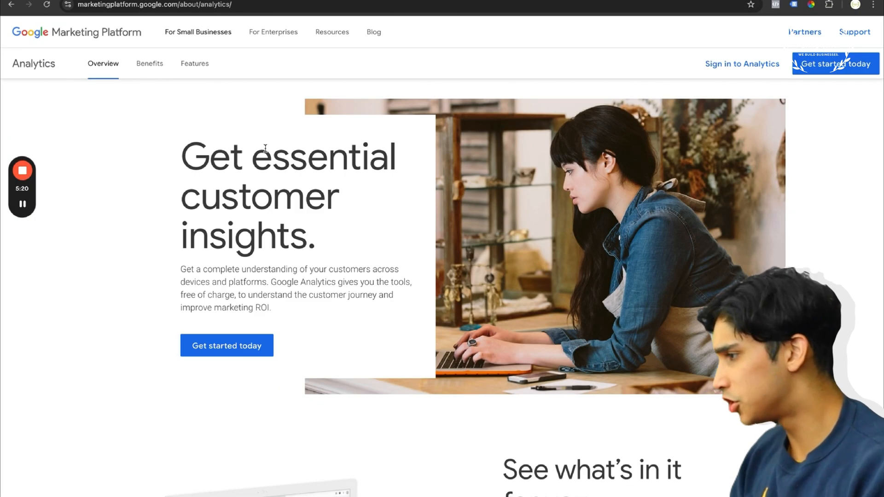
{"action": "left_click", "coordinate": [762, 64]}
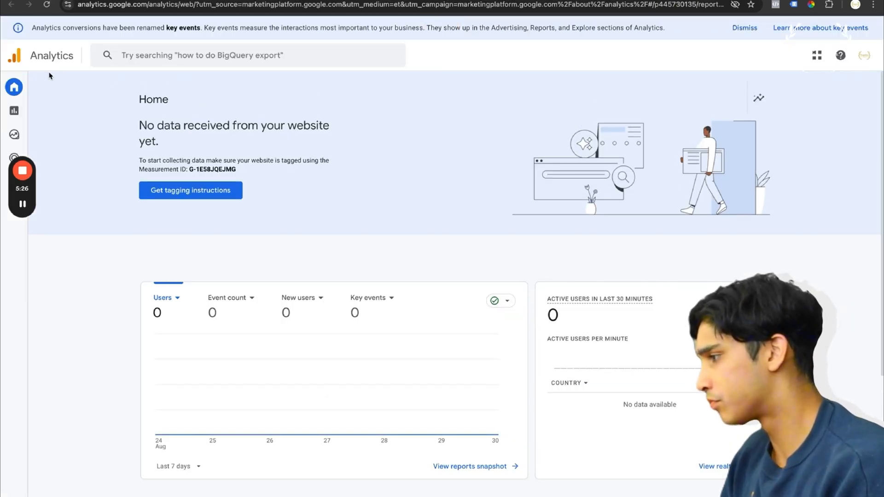
Start a new property from the Analytics admin settings and name it G&H Construction
{"action": "left_click", "coordinate": [153, 64]}
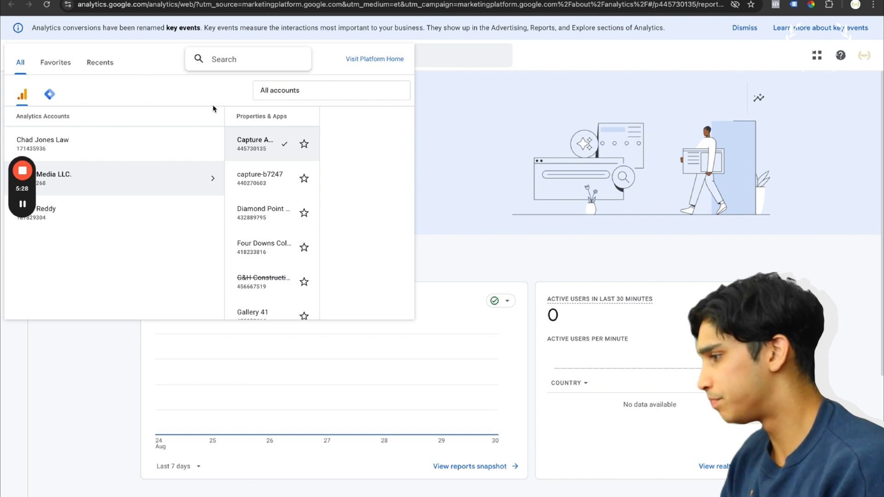
{"action": "left_click", "coordinate": [497, 132]}
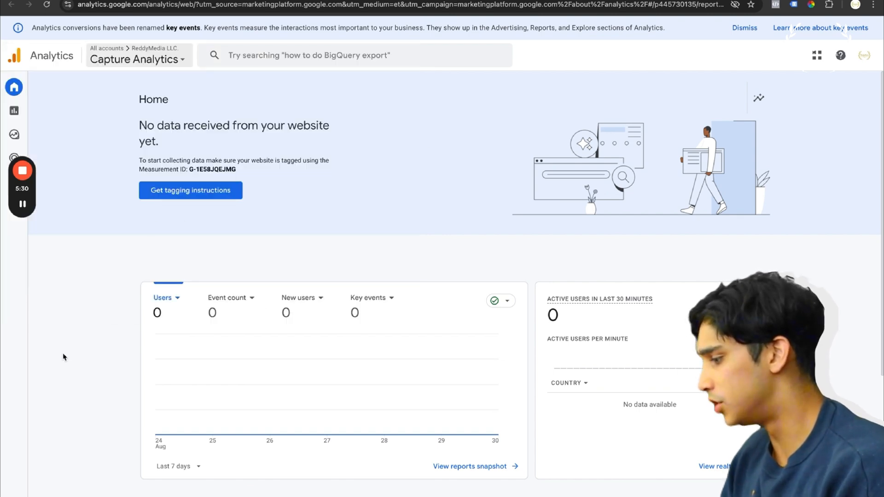
{"action": "left_click", "coordinate": [15, 493]}
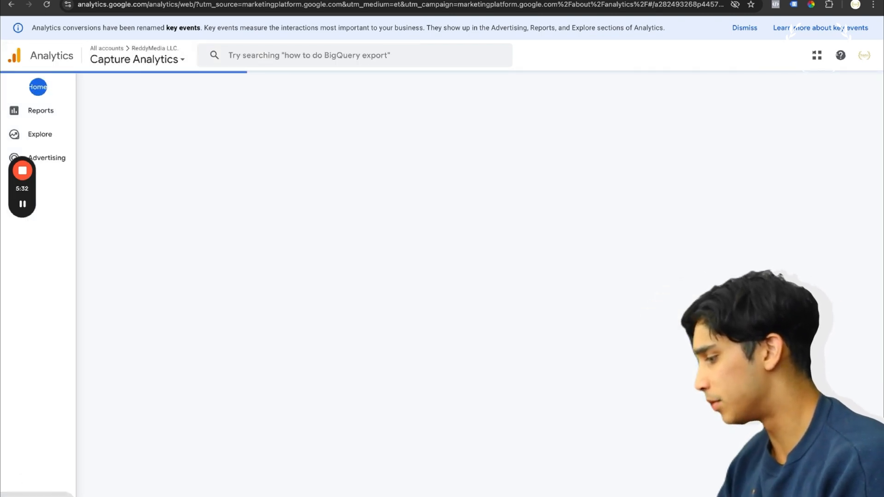
{"action": "left_click", "coordinate": [73, 85]}
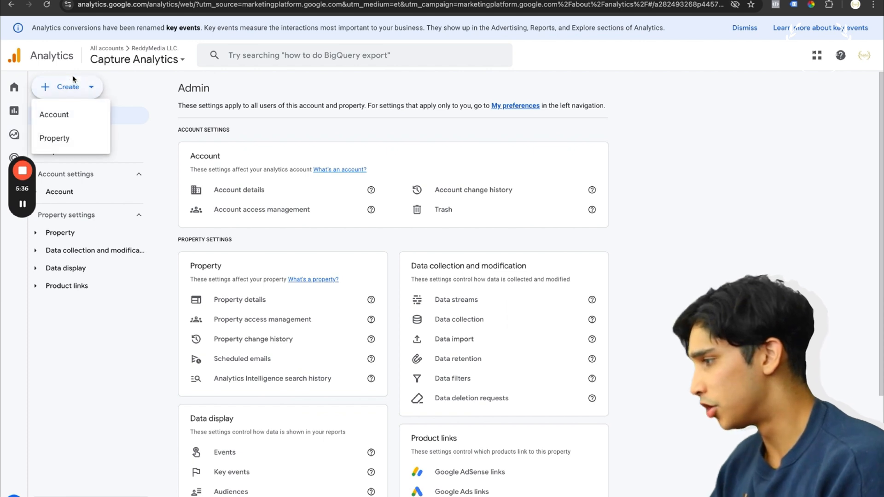
{"action": "left_click", "coordinate": [63, 143]}
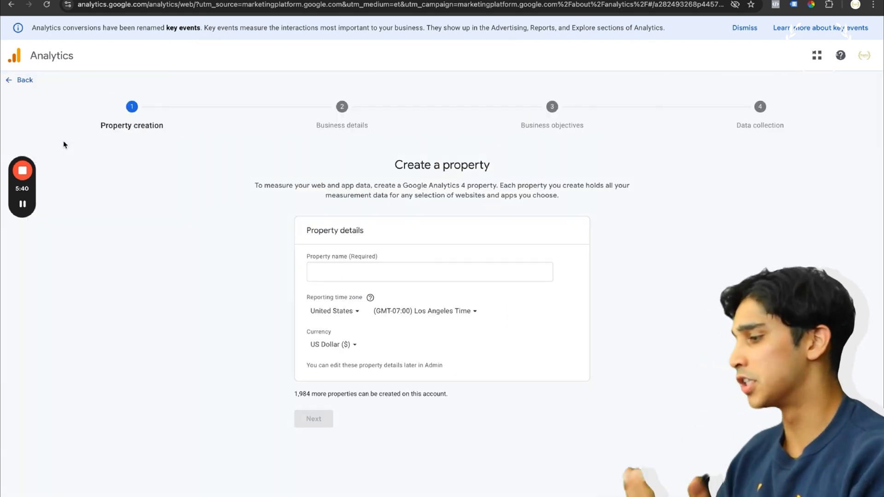
{"action": "left_click", "coordinate": [344, 275]}
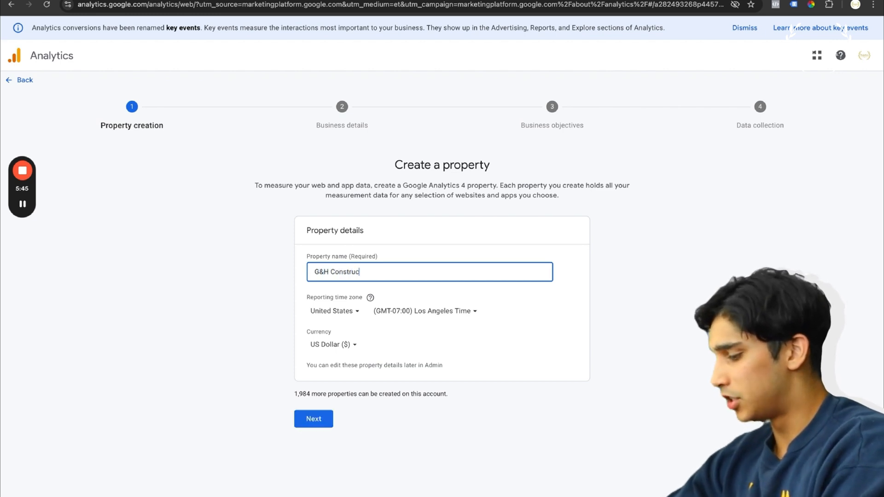
{"action": "left_click", "coordinate": [315, 418]}
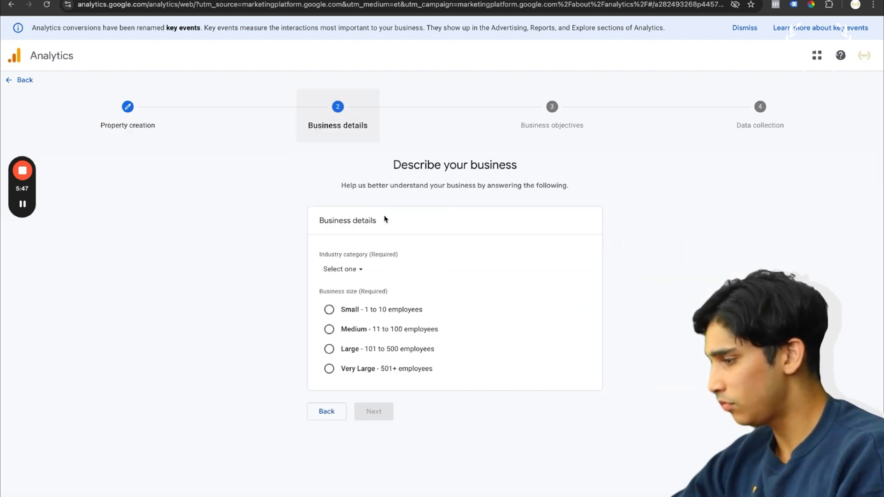
Set the property's industry category to Real Estate and its business size to Medium, and continue to the objectives
{"action": "left_click", "coordinate": [346, 269]}
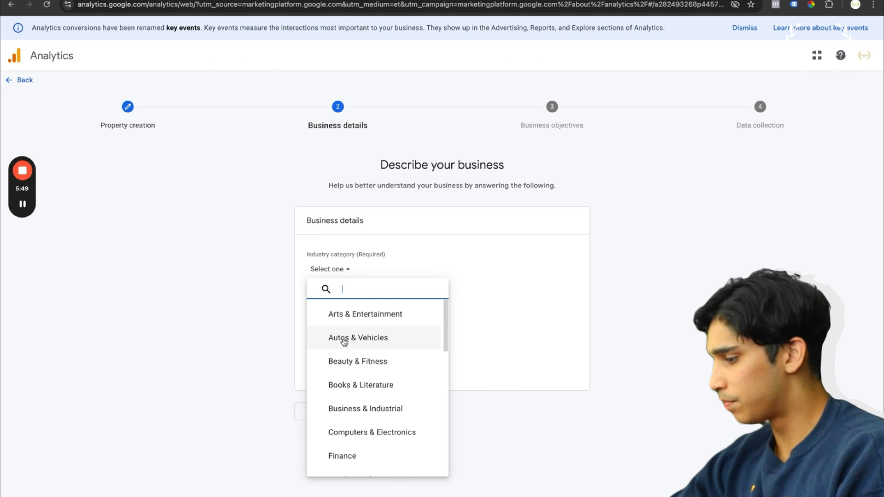
{"action": "type", "text": "real ee"}
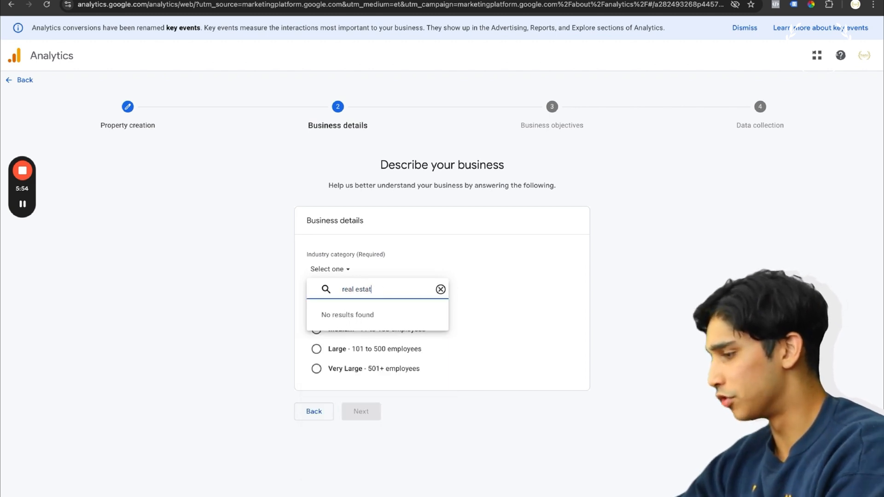
{"action": "type", "text": "e"}
{"action": "left_click", "coordinate": [370, 311]}
{"action": "left_click", "coordinate": [364, 332]}
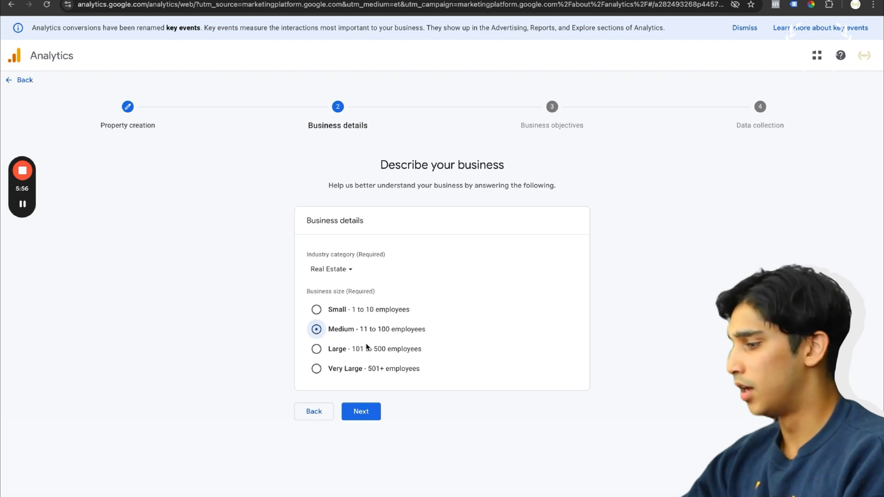
{"action": "left_click", "coordinate": [361, 412]}
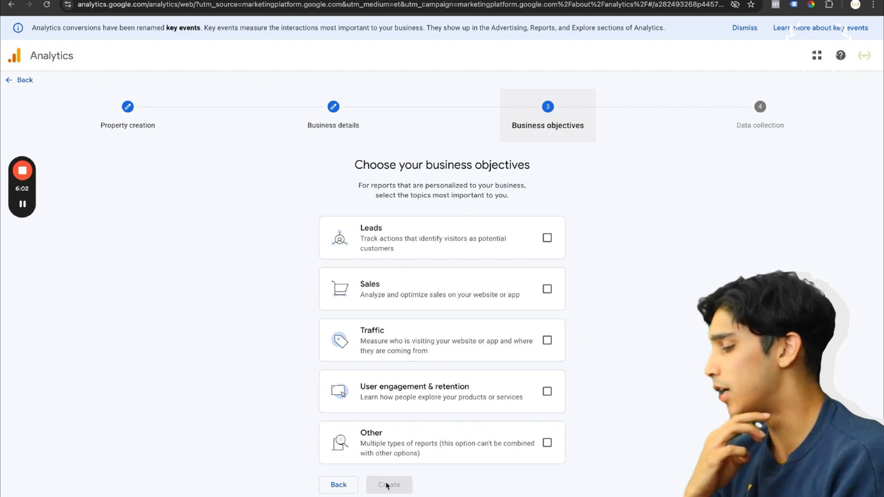
Create the property with Other as its business objective and choose Web as the data collection platform
{"action": "left_click", "coordinate": [547, 444]}
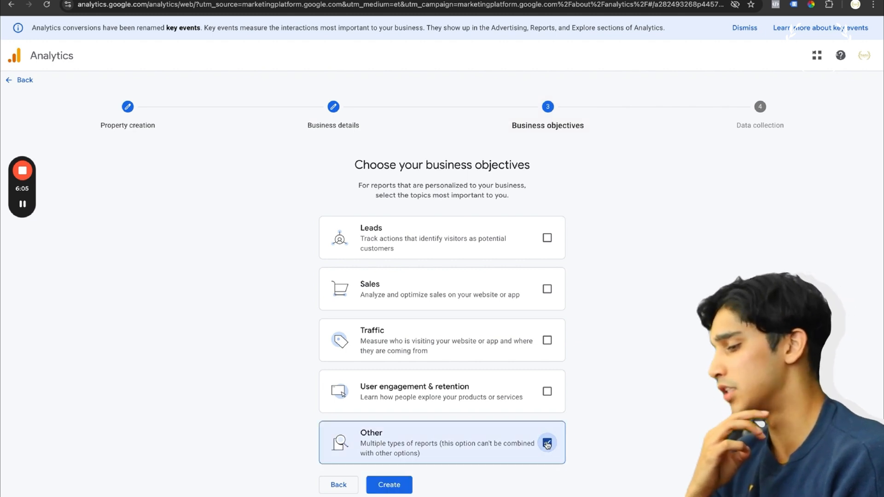
{"action": "left_click", "coordinate": [382, 492]}
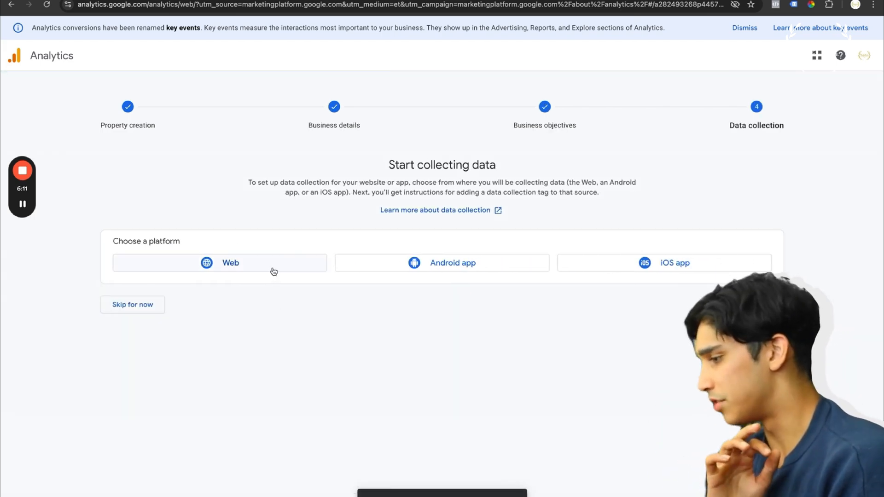
{"action": "left_click", "coordinate": [274, 271]}
Get the home page address from the G&H website and set the data stream's https website URL to ghconstructiongroup.com/
{"action": "left_click", "coordinate": [437, 118]}
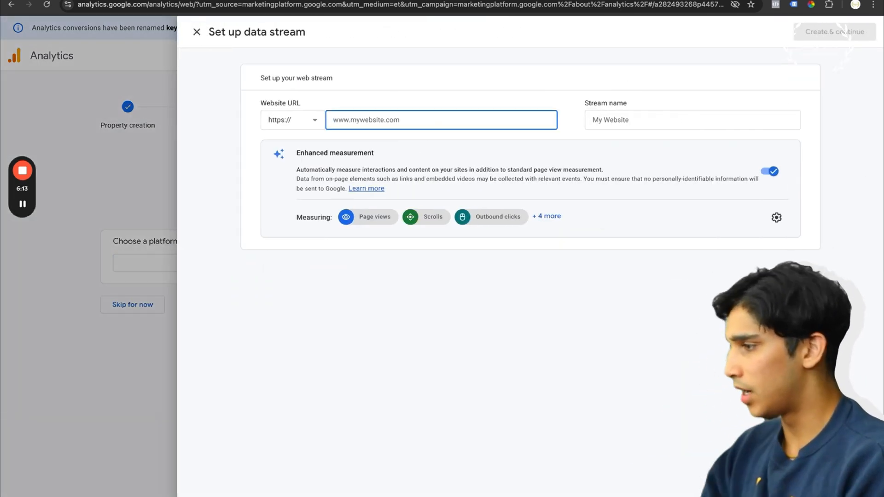
{"action": "key", "text": "ctrl+shift+Tab"}
{"action": "key", "text": "ctrl+shift+Tab"}
{"action": "left_click", "coordinate": [316, 6]}
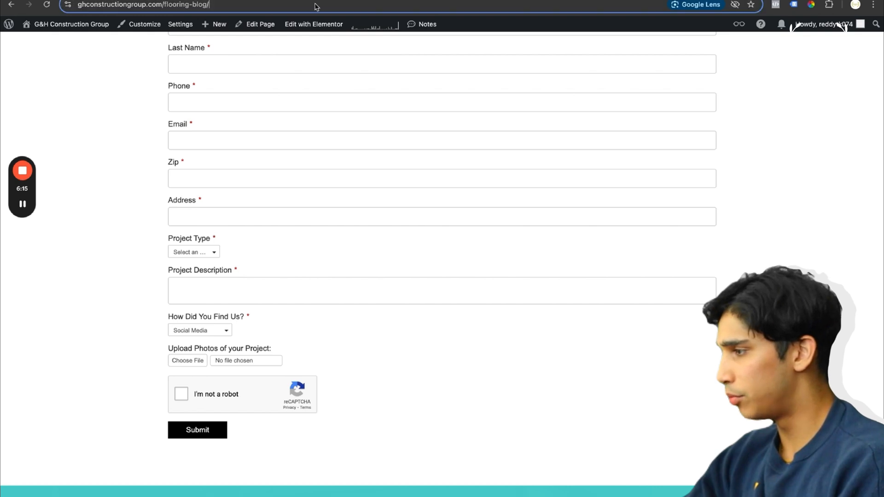
{"action": "left_click", "coordinate": [165, 4]}
{"action": "key", "text": "ctrl+a"}
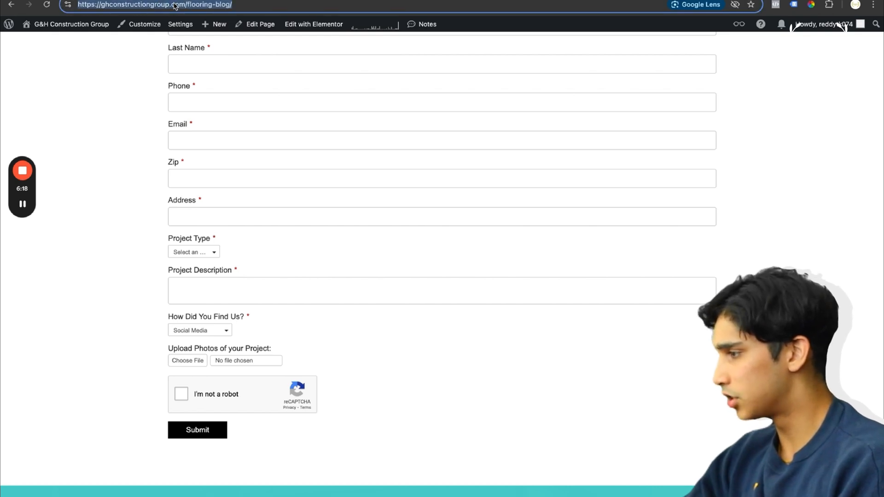
{"action": "type", "text": "x"}
{"action": "key", "text": "BackSpace"}
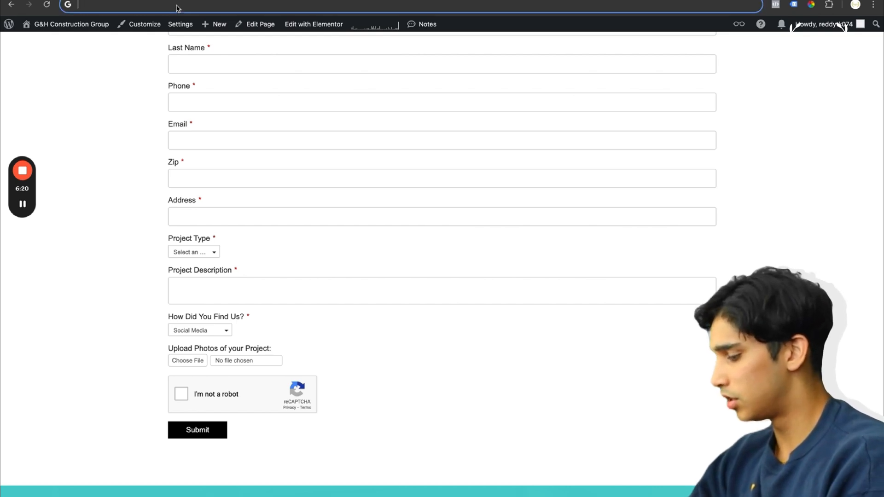
{"action": "type", "text": "ghconstructiongroup.com/"}
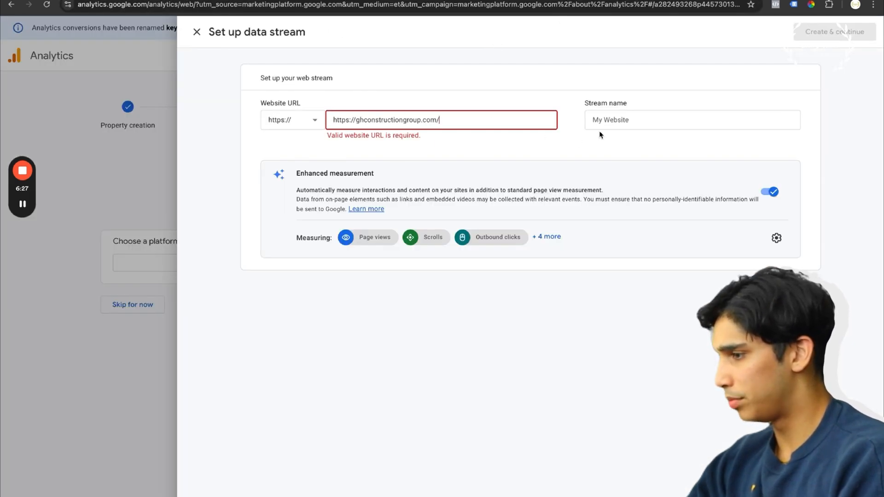
{"action": "left_click", "coordinate": [611, 123]}
{"action": "left_click", "coordinate": [349, 121]}
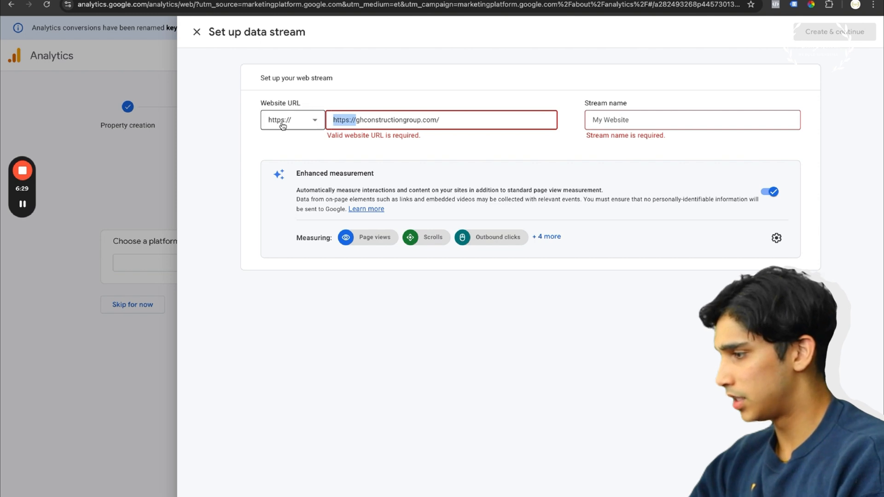
{"action": "key", "text": "BackSpace"}
Name the web stream G&H Construction, expand the list of enhanced measurements, and create the stream
{"action": "left_click", "coordinate": [677, 116]}
{"action": "type", "text": "G"}
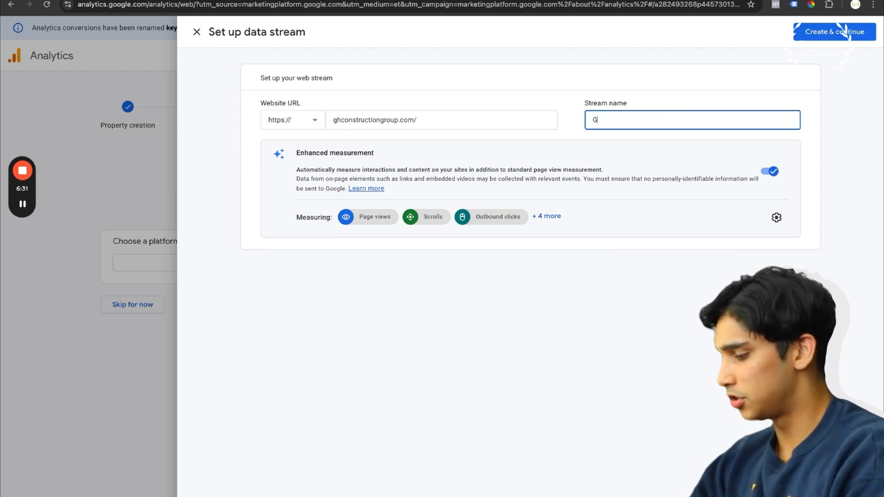
{"action": "type", "text": "&H Constructio"}
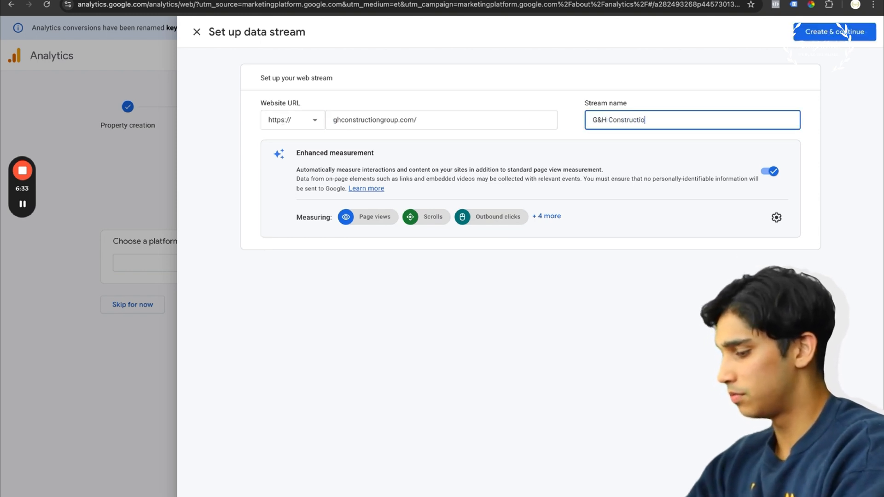
{"action": "type", "text": "n"}
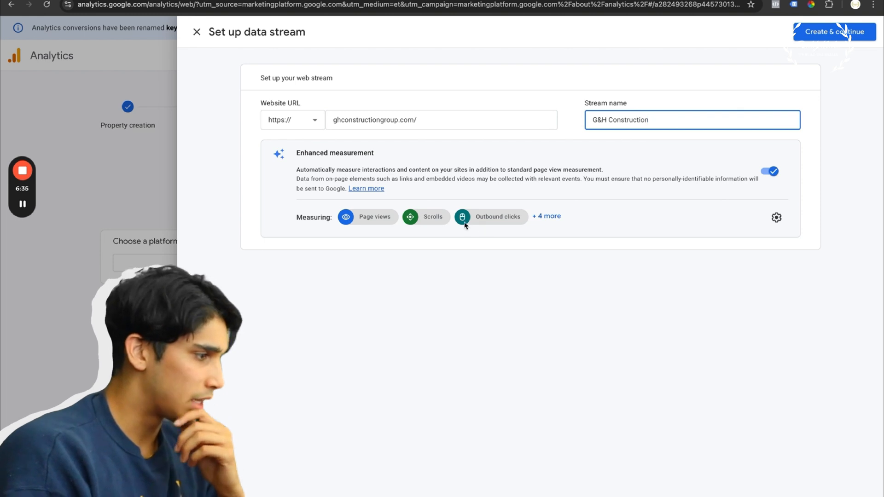
{"action": "left_click", "coordinate": [549, 217]}
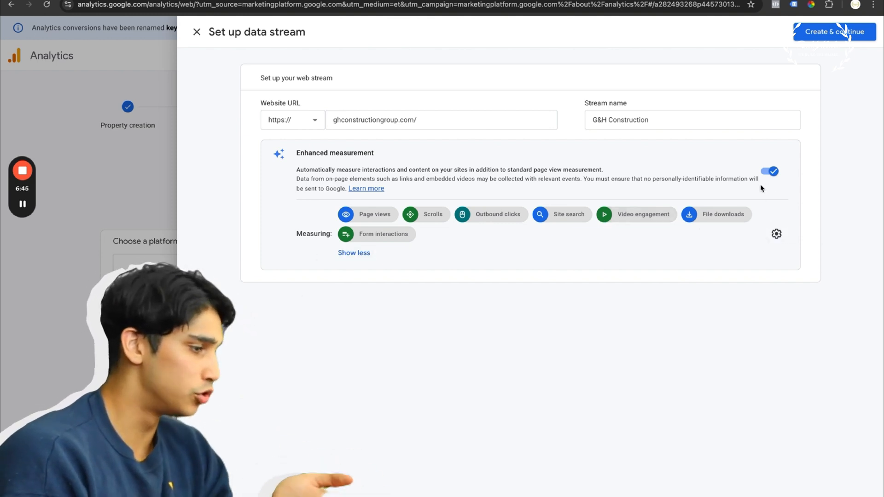
{"action": "left_click", "coordinate": [827, 36]}
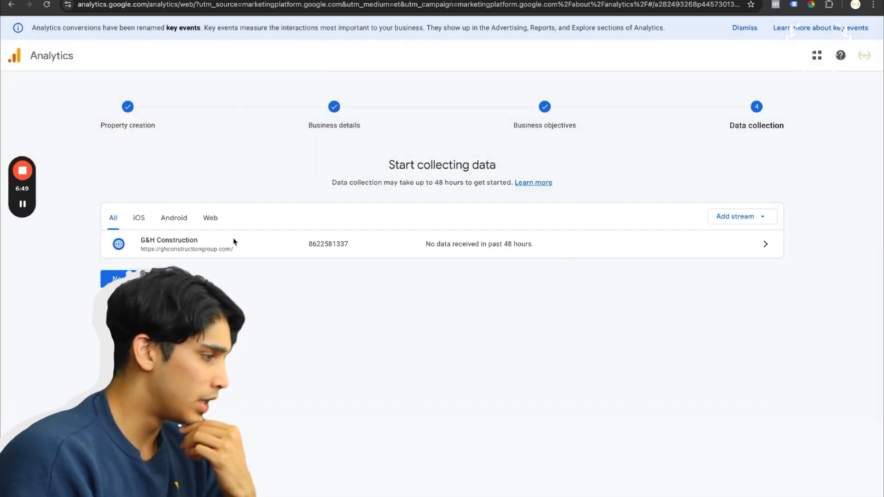
Open the G&H Construction stream's details, copy its measurement ID, and dismiss the satisfaction survey
{"action": "left_click", "coordinate": [173, 250]}
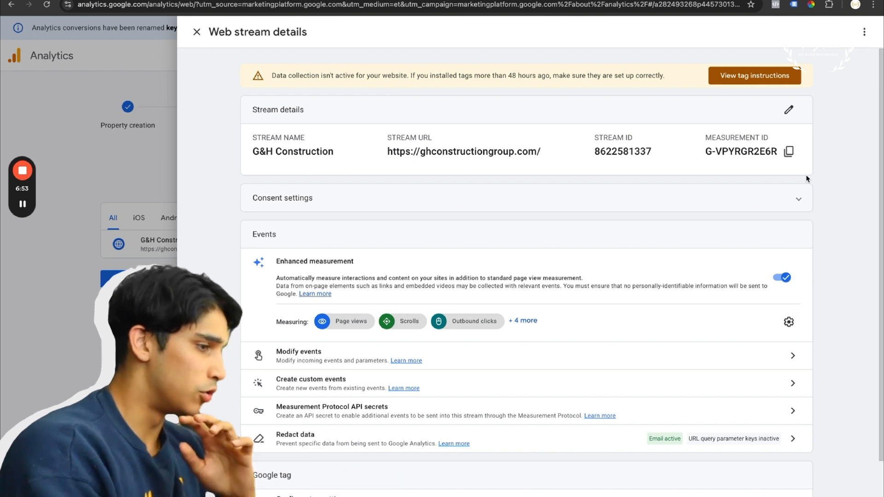
{"action": "left_click", "coordinate": [790, 151]}
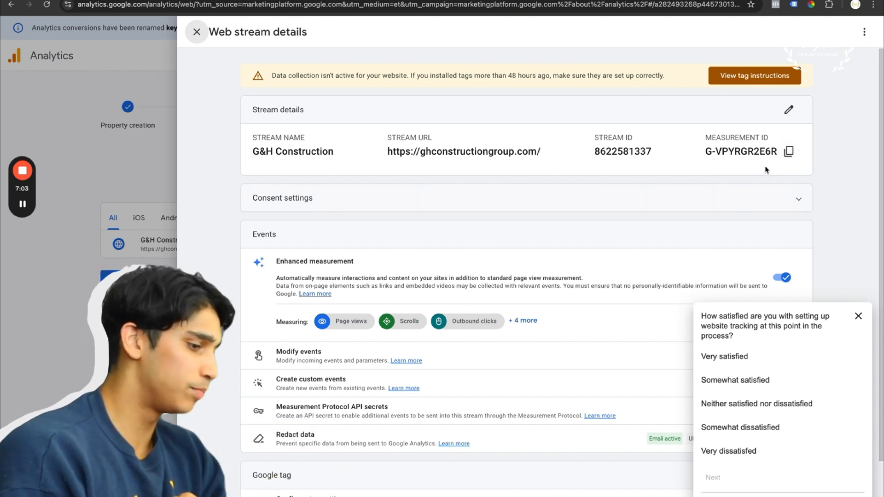
{"action": "left_click", "coordinate": [857, 316]}
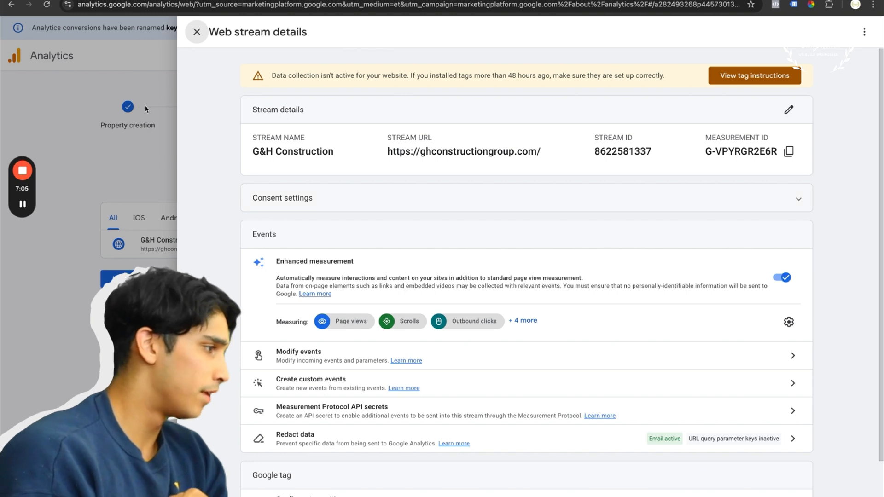
Close the web stream details, finish the data collection setup, and continue to the Analytics home
{"action": "left_click", "coordinate": [135, 60]}
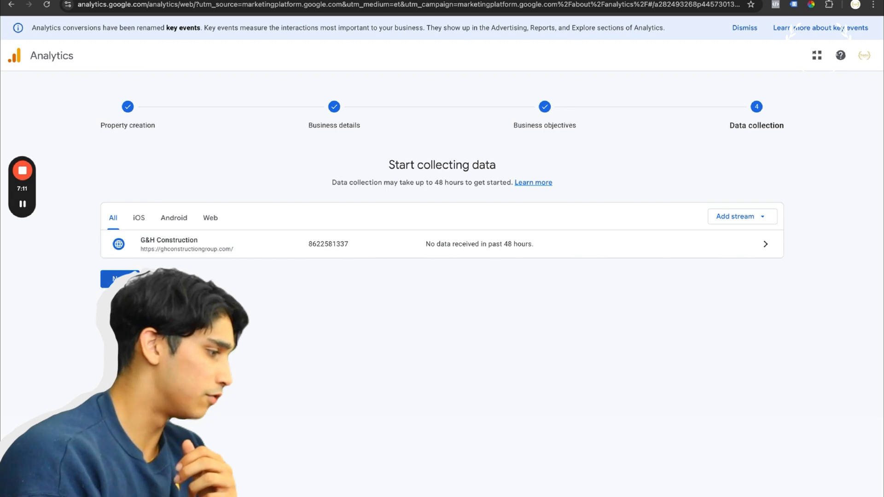
{"action": "left_click", "coordinate": [120, 279]}
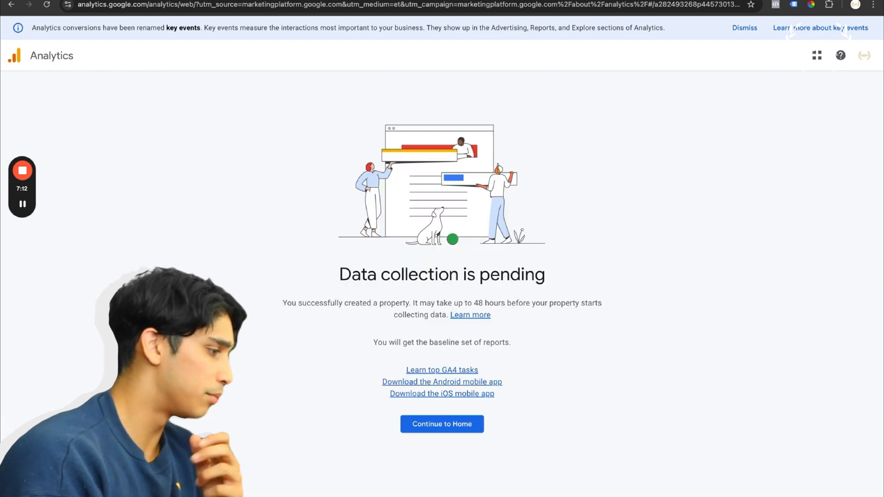
{"action": "left_click", "coordinate": [424, 424]}
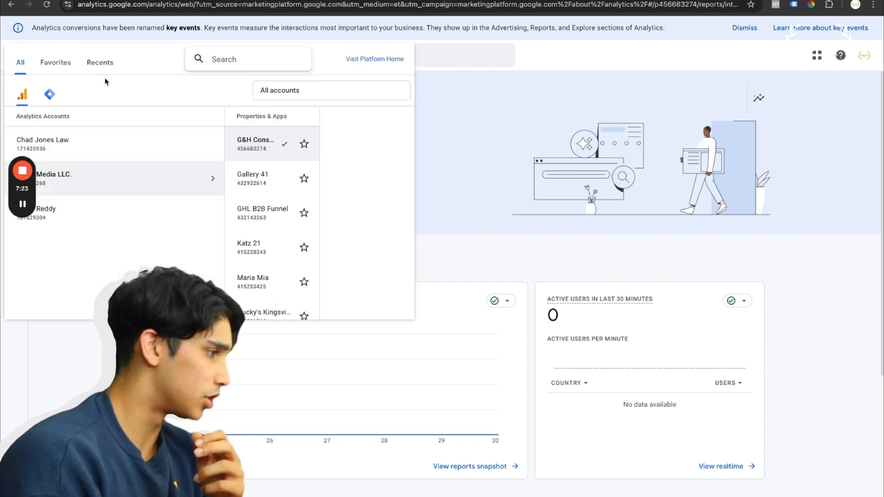
Switch to Google Tag Manager and open the G&h Construction container in the G&H construction account
{"action": "left_click", "coordinate": [49, 98]}
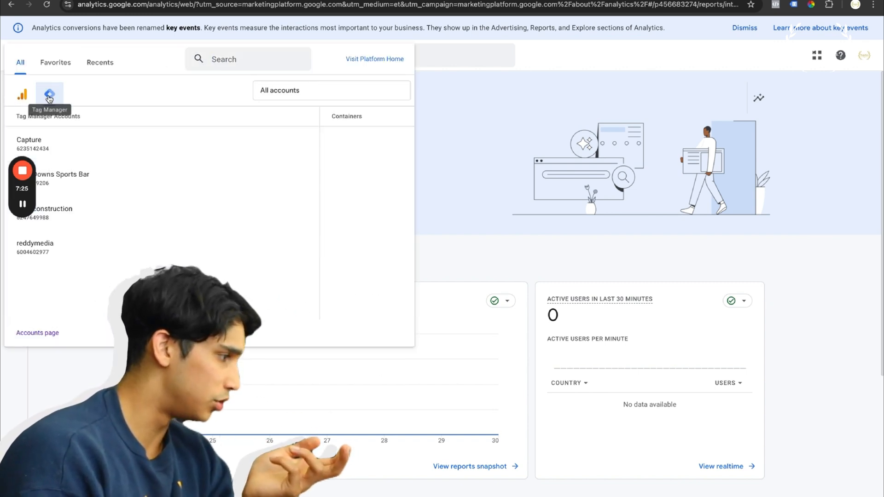
{"action": "left_click", "coordinate": [73, 220]}
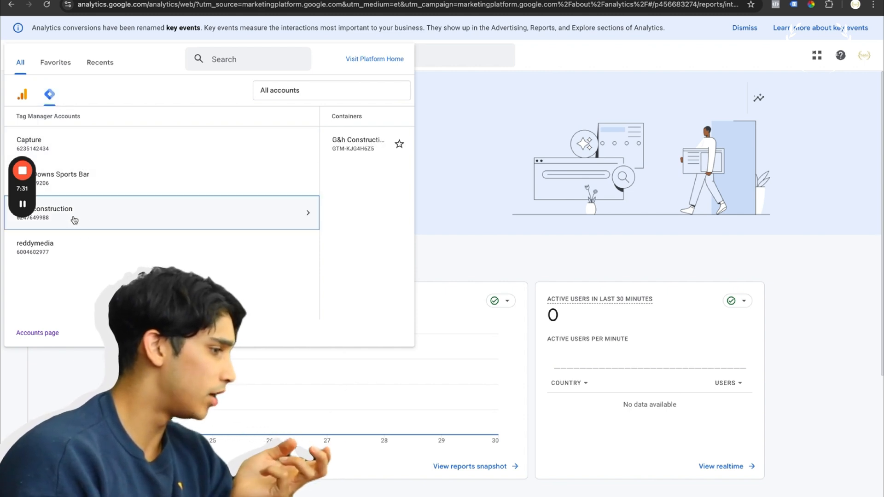
{"action": "left_click", "coordinate": [215, 158]}
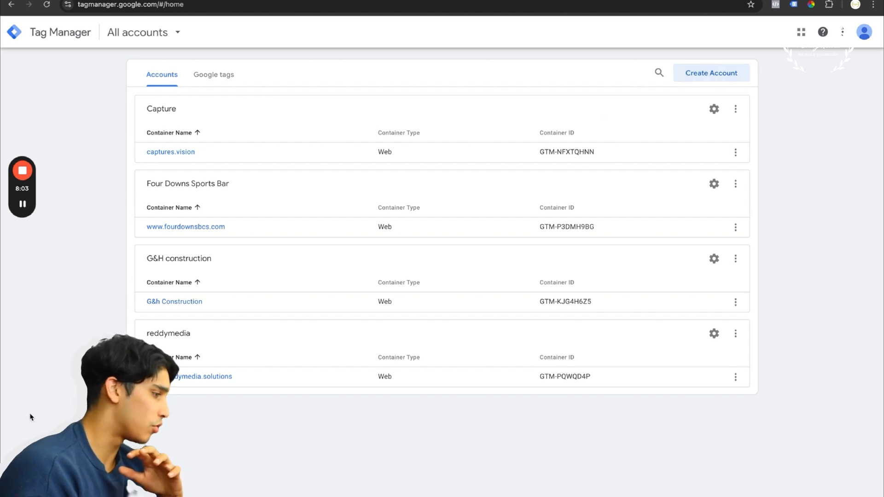
{"action": "left_click", "coordinate": [182, 304]}
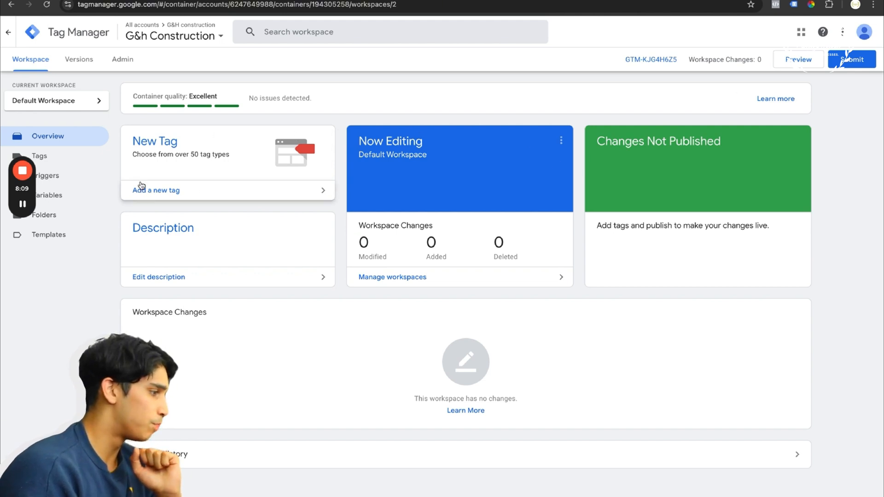
Add a new tag to the container and name it G&H Construction Tag
{"action": "left_click", "coordinate": [167, 192]}
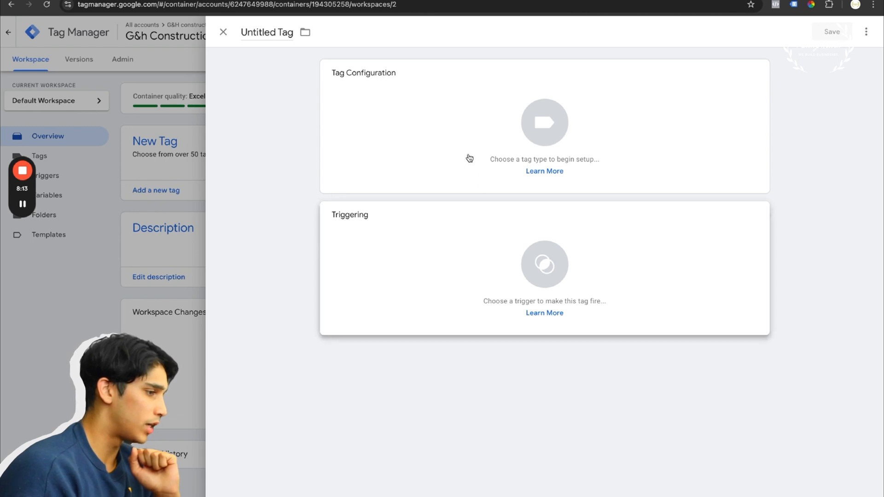
{"action": "left_click", "coordinate": [271, 31]}
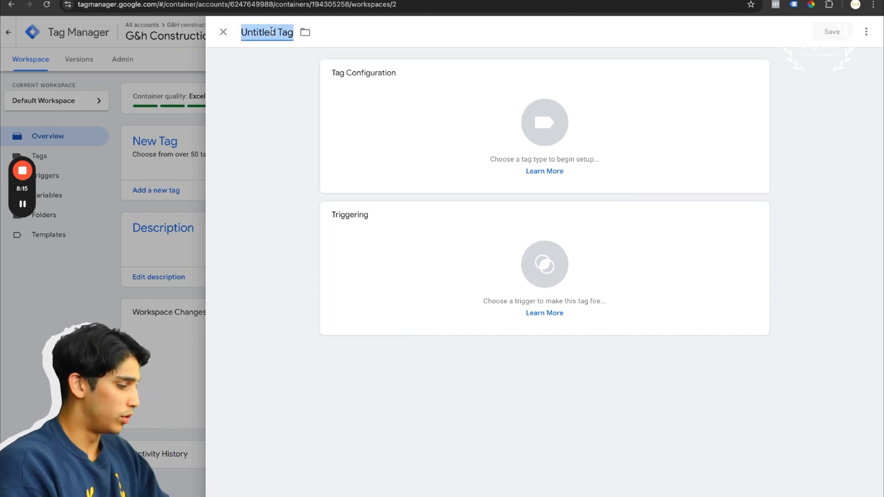
{"action": "type", "text": "G&H COnstruction Tag"}
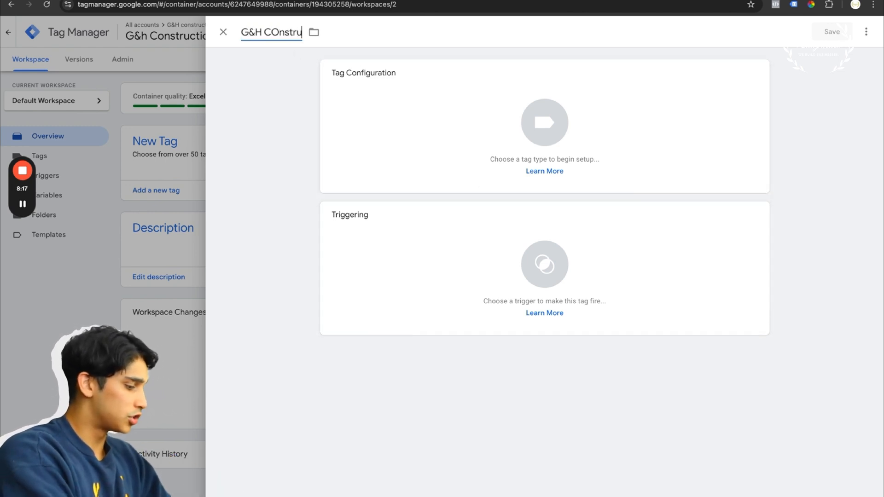
{"action": "left_click", "coordinate": [278, 33]}
{"action": "key", "text": "BackSpace"}
{"action": "type", "text": "o"}
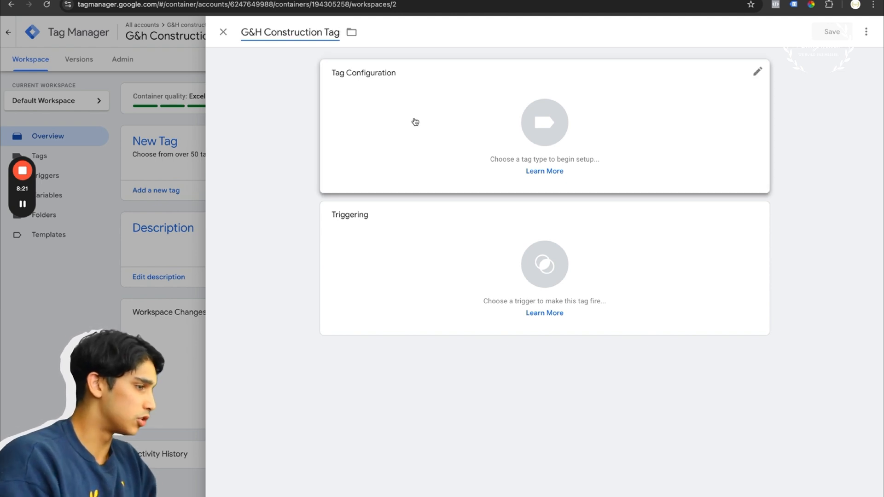
Make the tag a Google Analytics GA4 Event with the copied measurement ID, and set up a Google Tag for it firing on Initialization - All Pages
{"action": "left_click", "coordinate": [414, 121]}
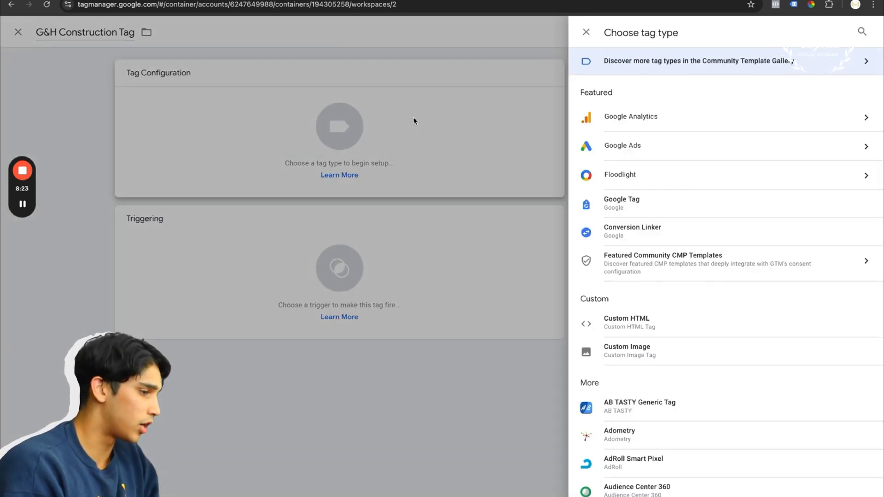
{"action": "scroll", "coordinate": [682, 273], "scroll_direction": "down", "scroll_amount": 1}
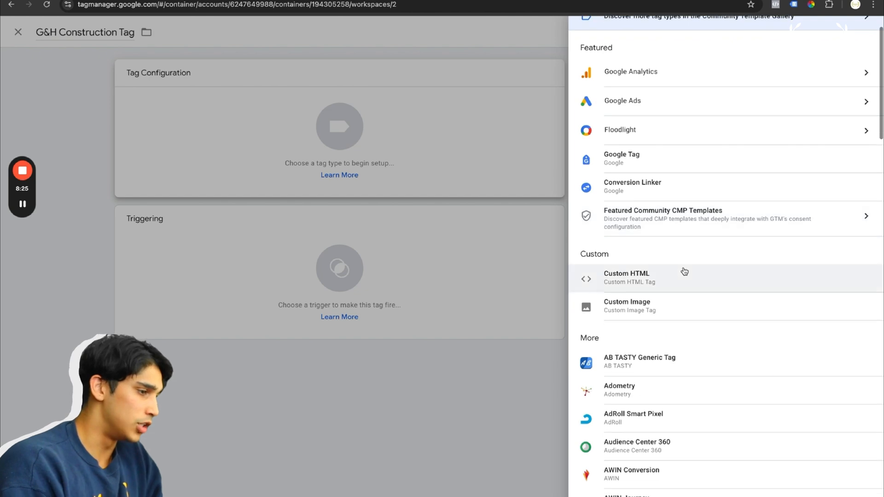
{"action": "scroll", "coordinate": [685, 271], "scroll_direction": "down", "scroll_amount": 13}
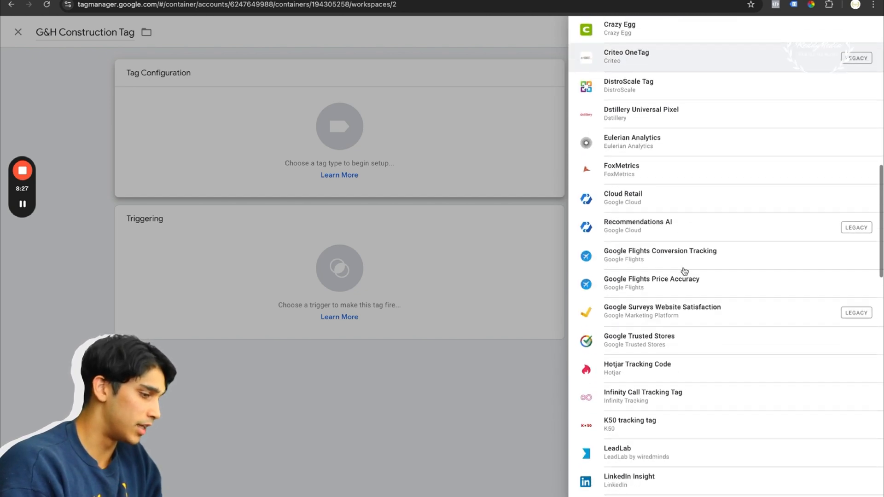
{"action": "scroll", "coordinate": [684, 272], "scroll_direction": "down", "scroll_amount": 6}
{"action": "scroll", "coordinate": [684, 271], "scroll_direction": "up", "scroll_amount": 20}
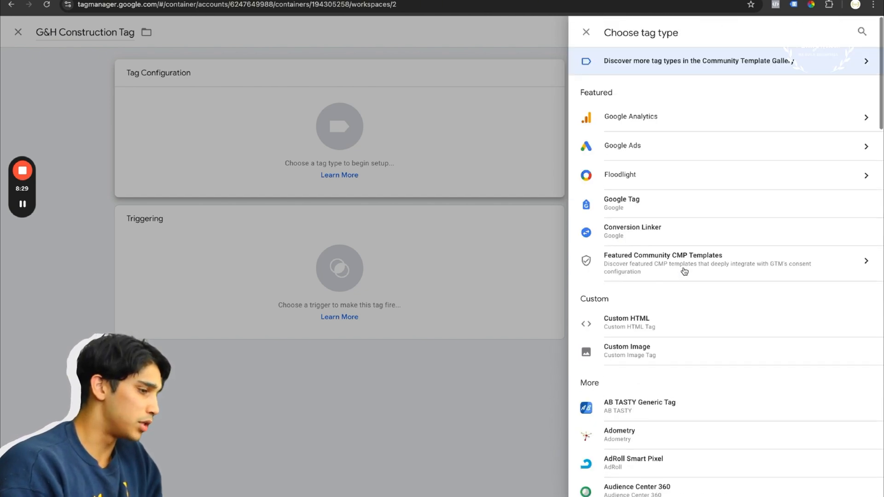
{"action": "left_click", "coordinate": [692, 119]}
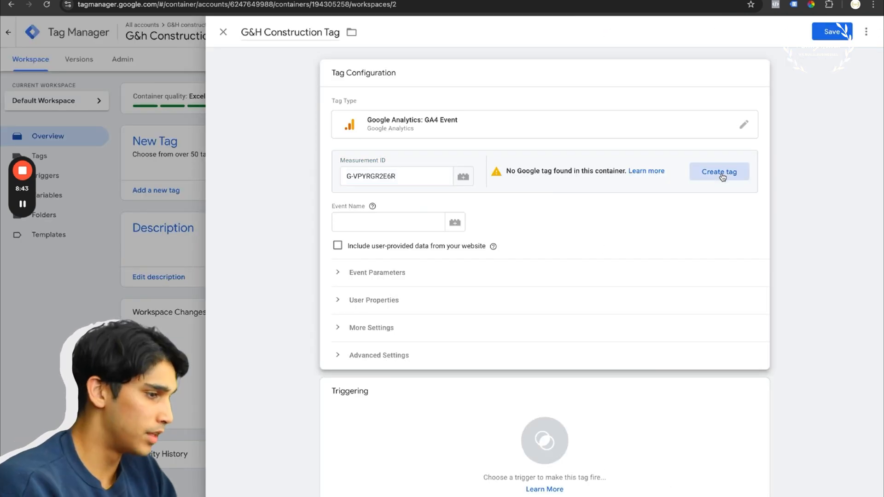
{"action": "left_click", "coordinate": [721, 173]}
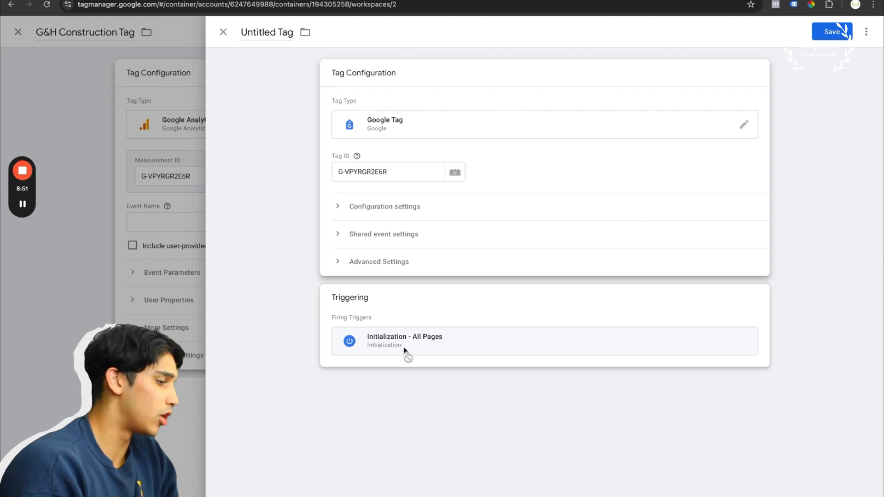
Save the Google Tag under the name G&H Construction
{"action": "left_click", "coordinate": [837, 36]}
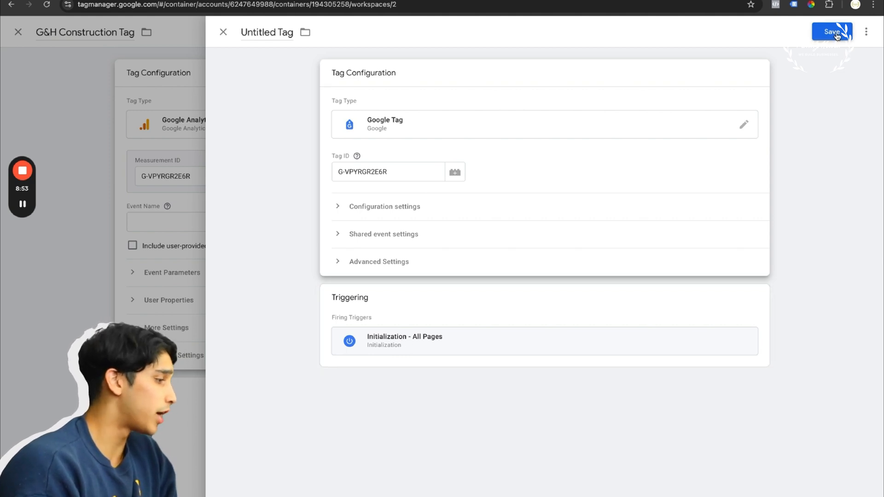
{"action": "type", "text": "G"}
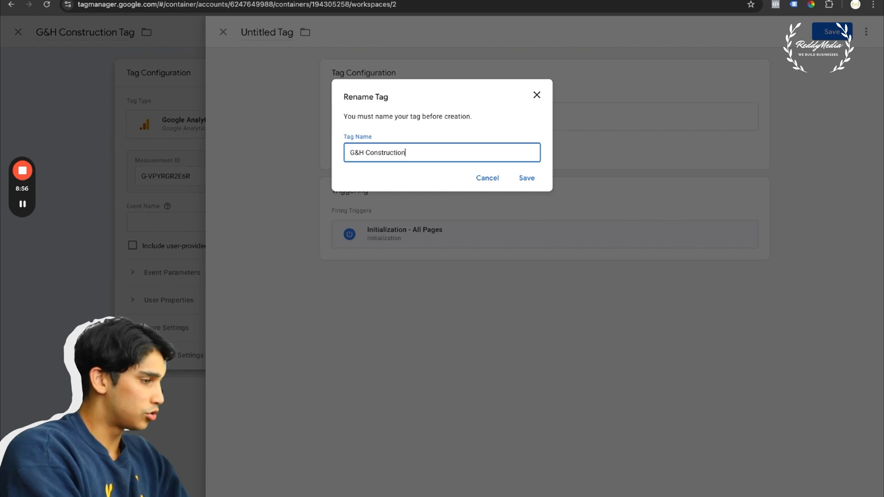
{"action": "type", "text": "&H Construction"}
{"action": "left_click", "coordinate": [537, 181]}
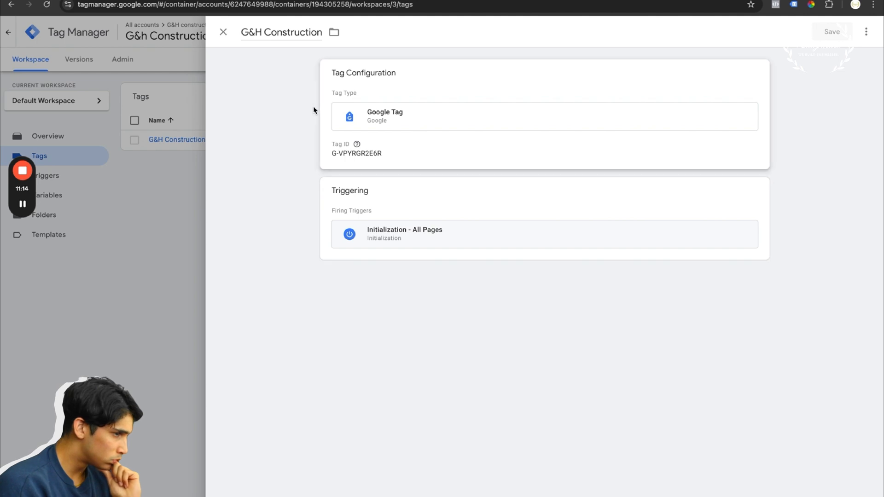
Close the tag, return to the workspace overview, and copy the container's Google Tag Manager installation code for the page head
{"action": "left_click", "coordinate": [221, 33]}
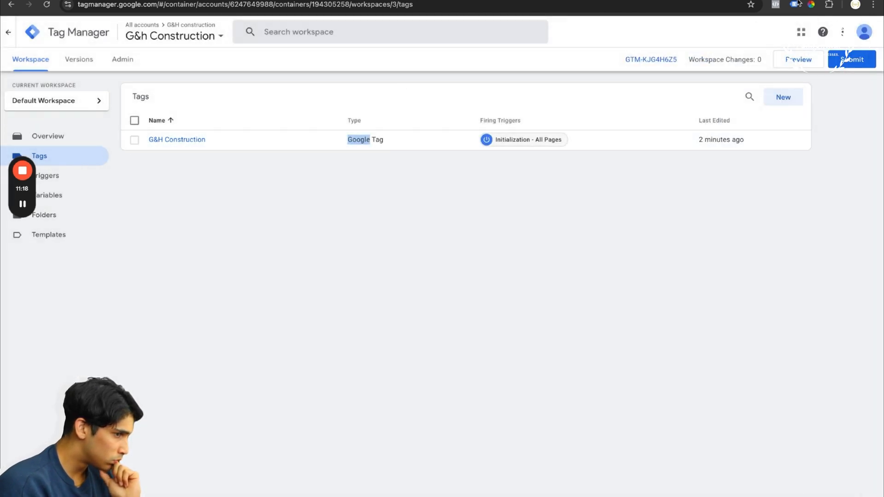
{"action": "left_click", "coordinate": [47, 136]}
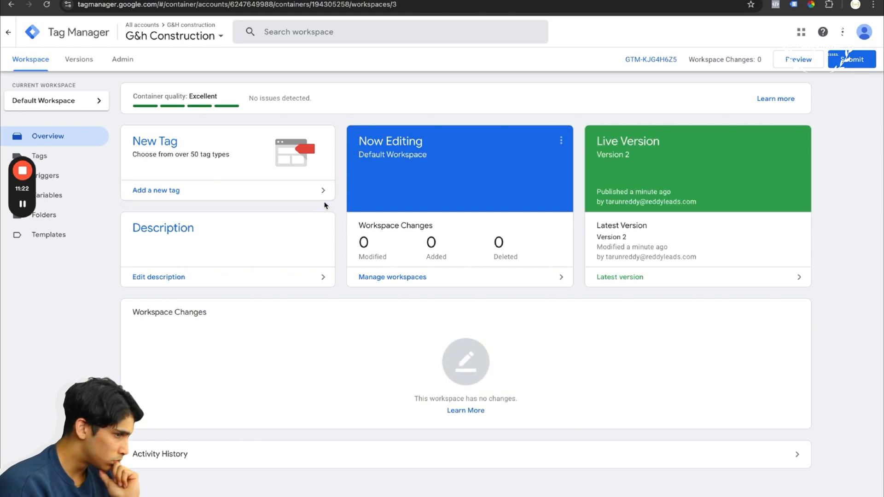
{"action": "left_click", "coordinate": [651, 65]}
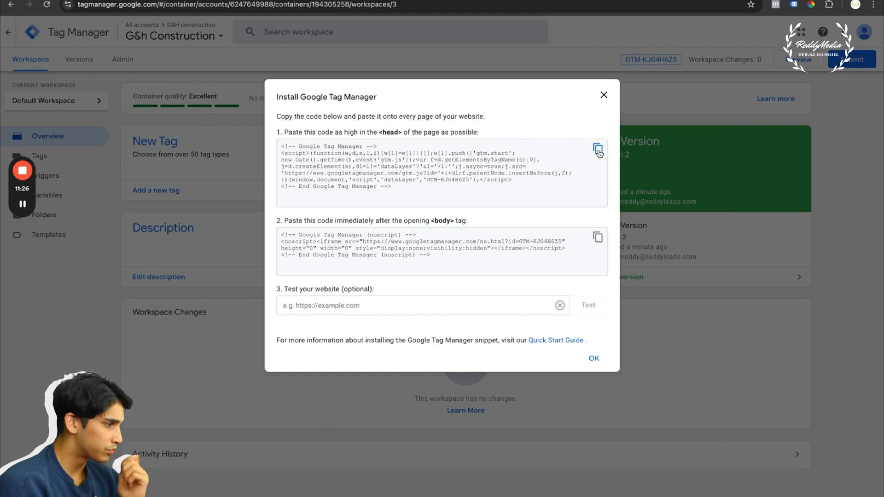
{"action": "left_click", "coordinate": [598, 150]}
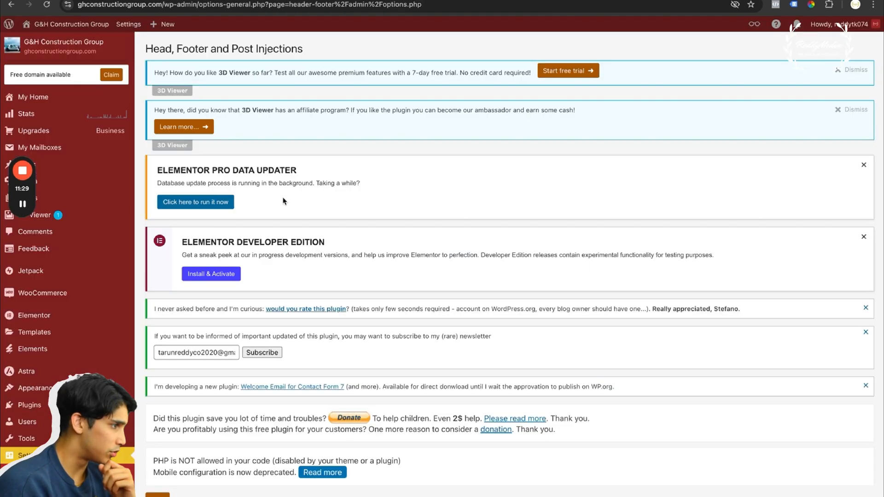
In the WordPress header and footer settings, replace the head code for every page with the copied Google Tag Manager script
{"action": "scroll", "coordinate": [230, 368], "scroll_direction": "down", "scroll_amount": 10}
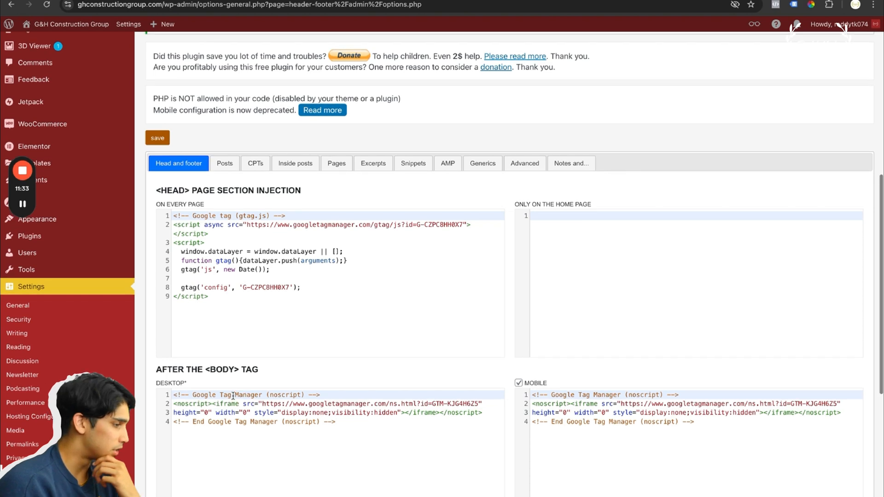
{"action": "scroll", "coordinate": [251, 299], "scroll_direction": "down", "scroll_amount": 2}
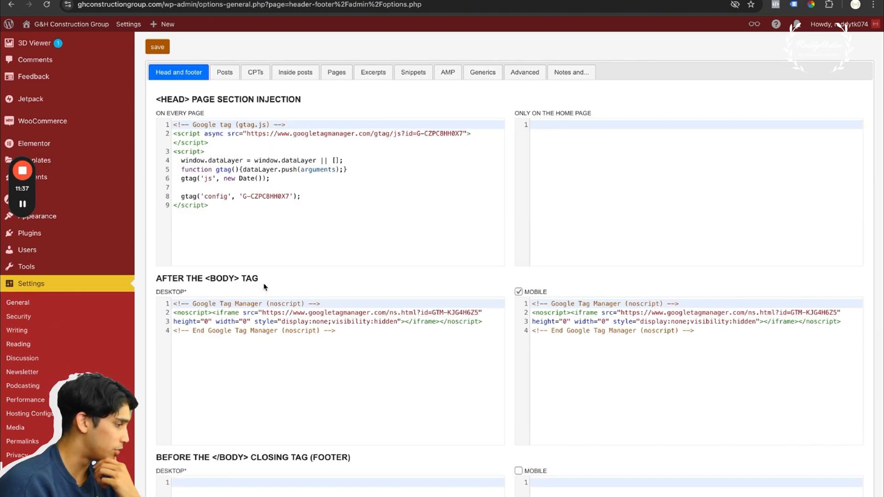
{"action": "scroll", "coordinate": [307, 227], "scroll_direction": "up", "scroll_amount": 4}
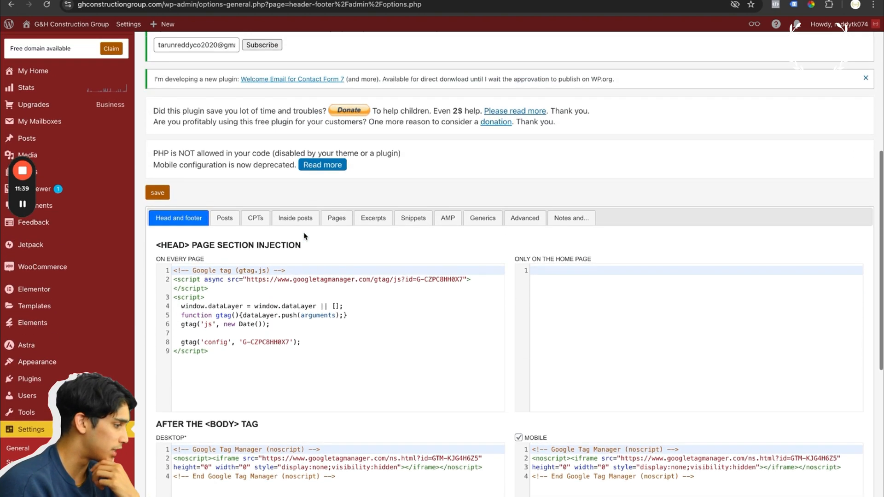
{"action": "scroll", "coordinate": [206, 279], "scroll_direction": "up", "scroll_amount": 8}
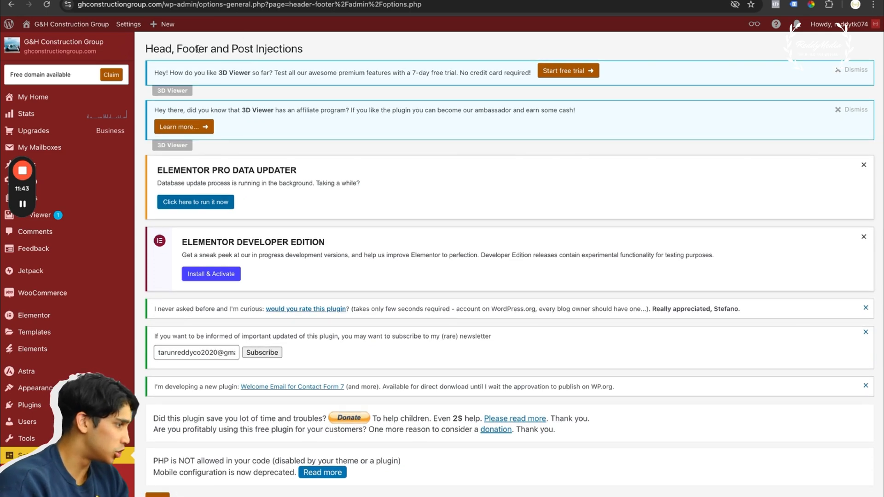
{"action": "scroll", "coordinate": [198, 139], "scroll_direction": "down", "scroll_amount": 8}
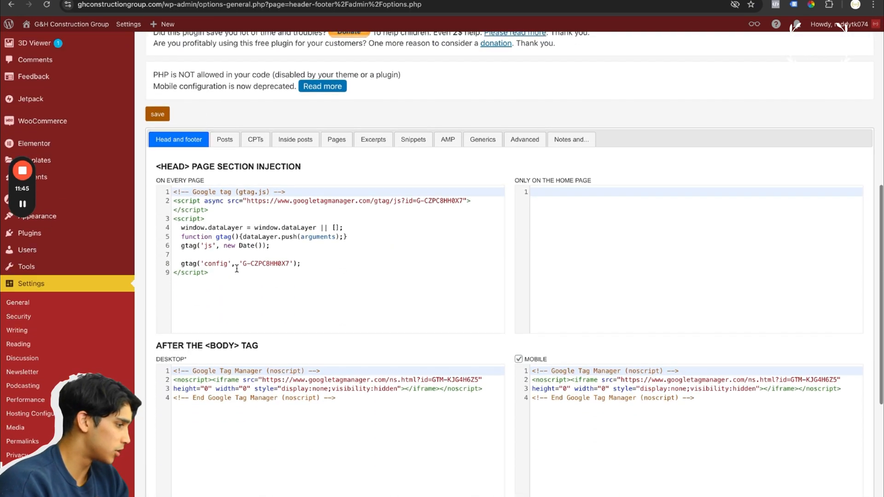
{"action": "left_click", "coordinate": [220, 277]}
{"action": "left_click_drag", "start_coordinate": [220, 277], "coordinate": [158, 182]}
{"action": "key", "text": "super+v"}
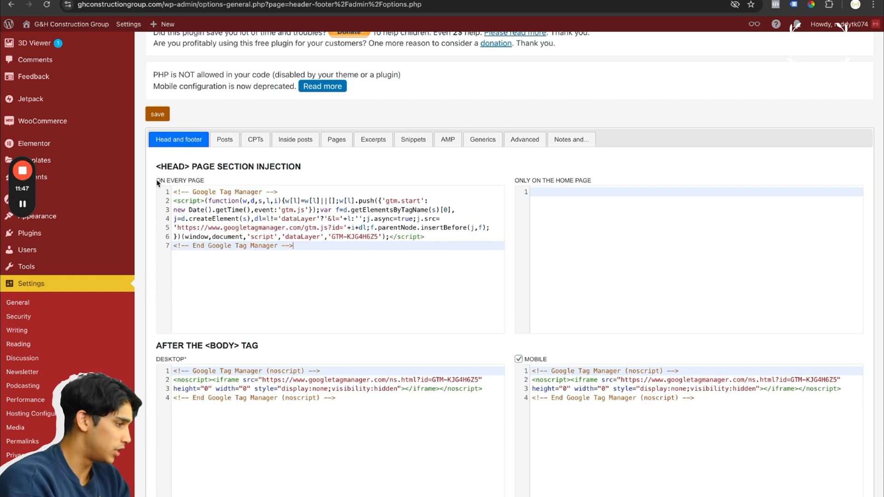
Return to Tag Manager and copy the noscript code meant for immediately after the opening body tag
{"action": "key", "text": "ctrl+Tab"}
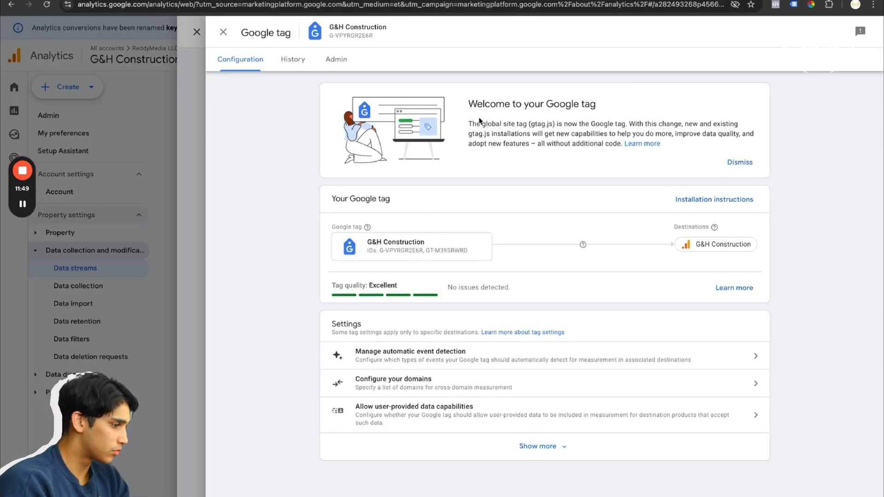
{"action": "key", "text": "ctrl+Tab"}
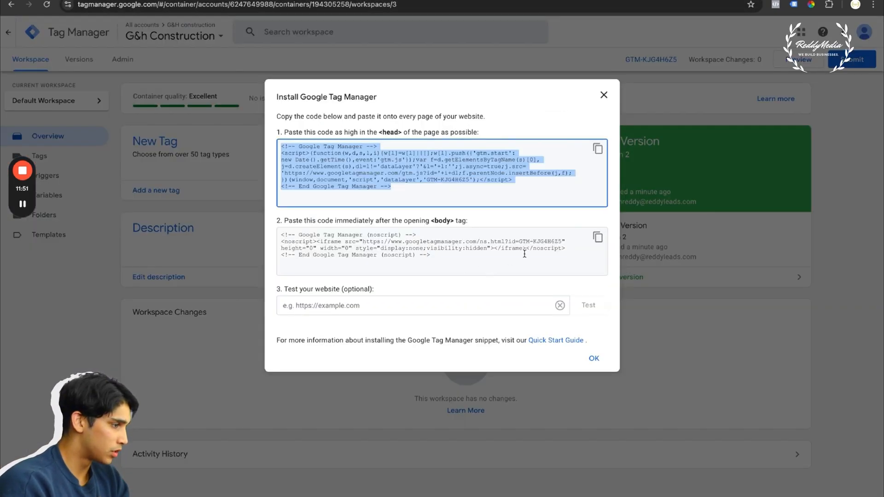
{"action": "left_click_drag", "start_coordinate": [379, 132], "coordinate": [408, 134]}
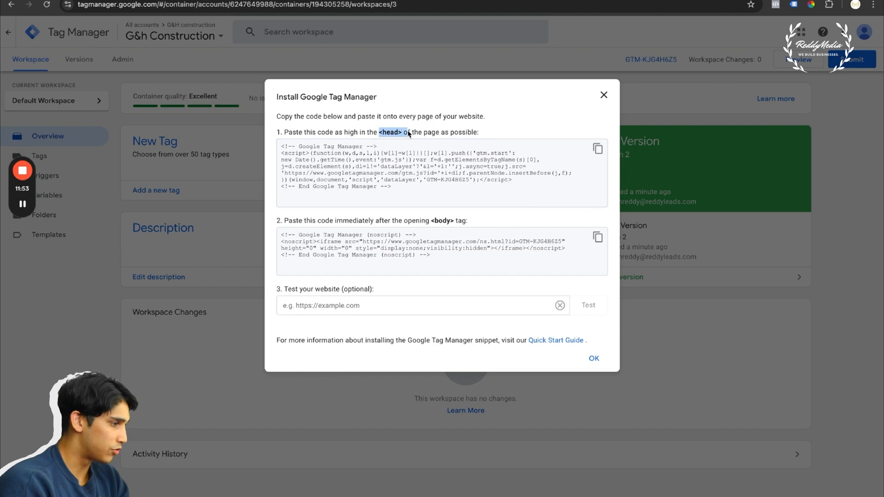
{"action": "left_click", "coordinate": [597, 237]}
In WordPress, replace the desktop and mobile code after the body tag with the copied noscript code and save the settings
{"action": "key", "text": "ctrl+Tab"}
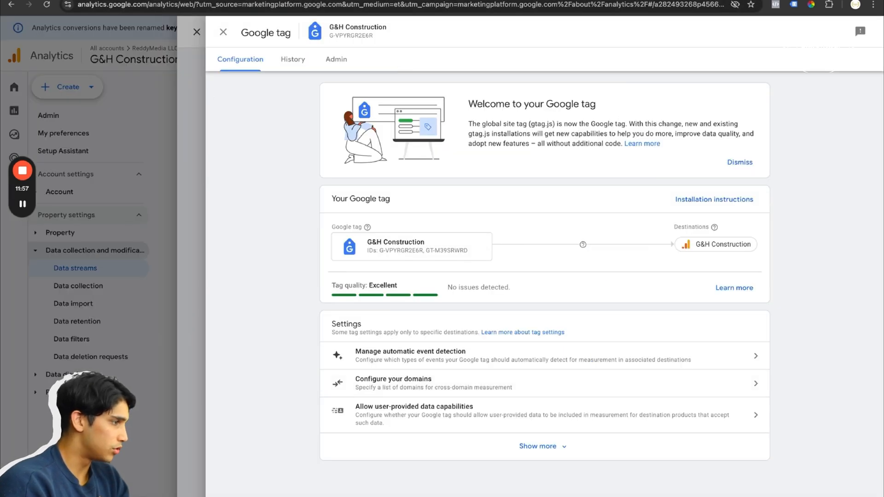
{"action": "key", "text": "ctrl+Tab"}
{"action": "left_click_drag", "start_coordinate": [270, 443], "coordinate": [254, 359]}
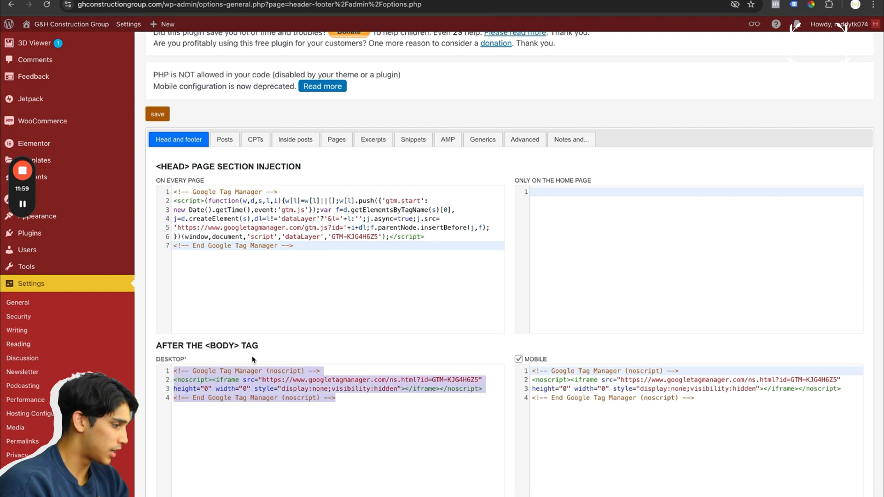
{"action": "key", "text": "ctrl+v"}
{"action": "left_click", "coordinate": [746, 412]}
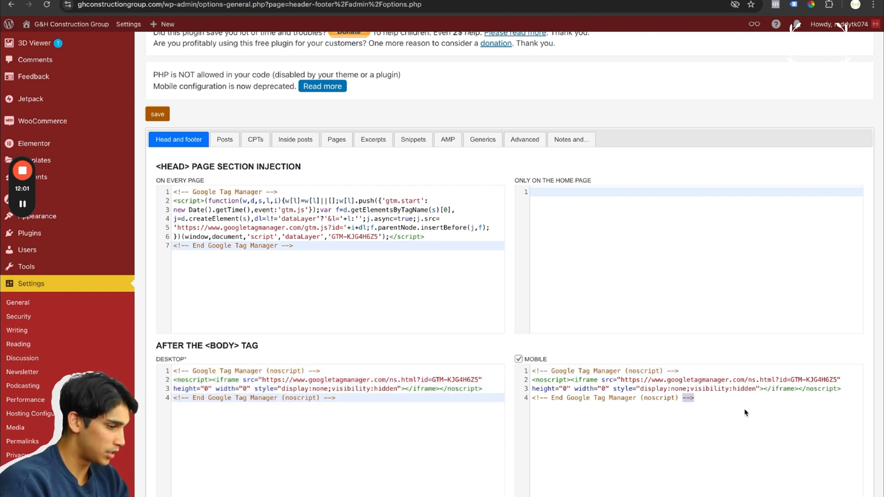
{"action": "left_click_drag", "start_coordinate": [713, 399], "coordinate": [563, 356]}
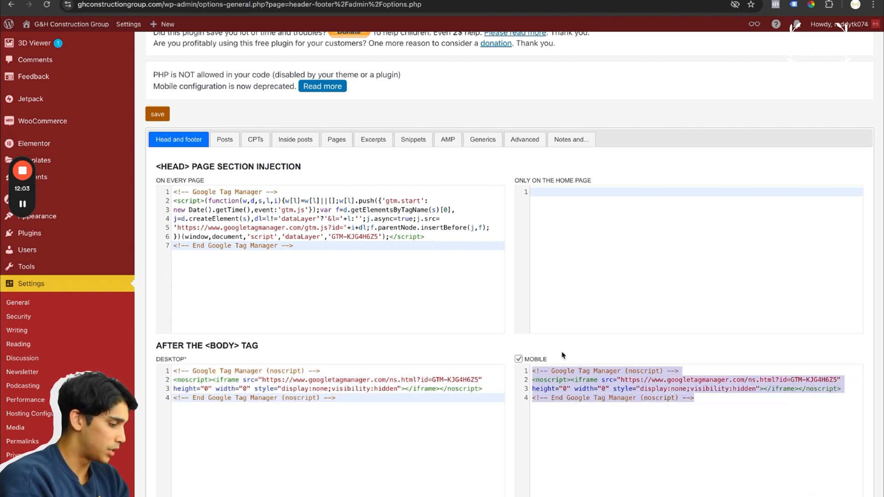
{"action": "key", "text": "ctrl+v"}
{"action": "scroll", "coordinate": [563, 355], "scroll_direction": "down", "scroll_amount": 6}
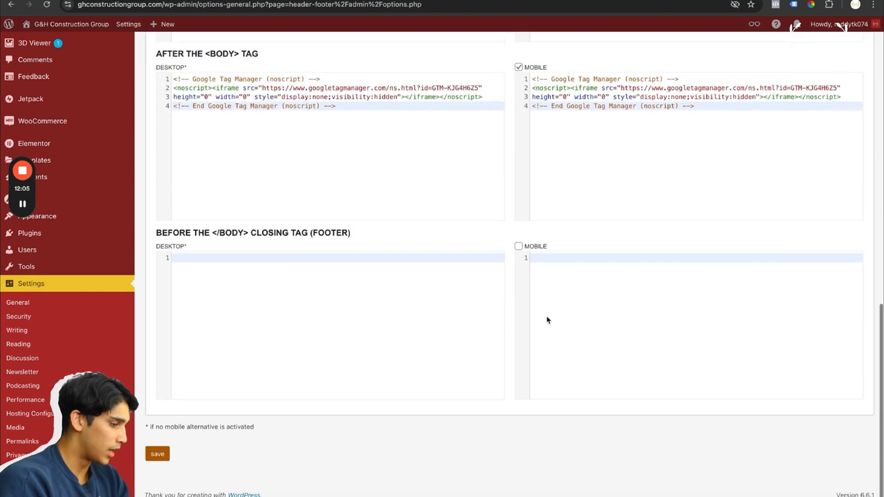
{"action": "scroll", "coordinate": [548, 320], "scroll_direction": "up", "scroll_amount": 1}
{"action": "left_click", "coordinate": [161, 477]}
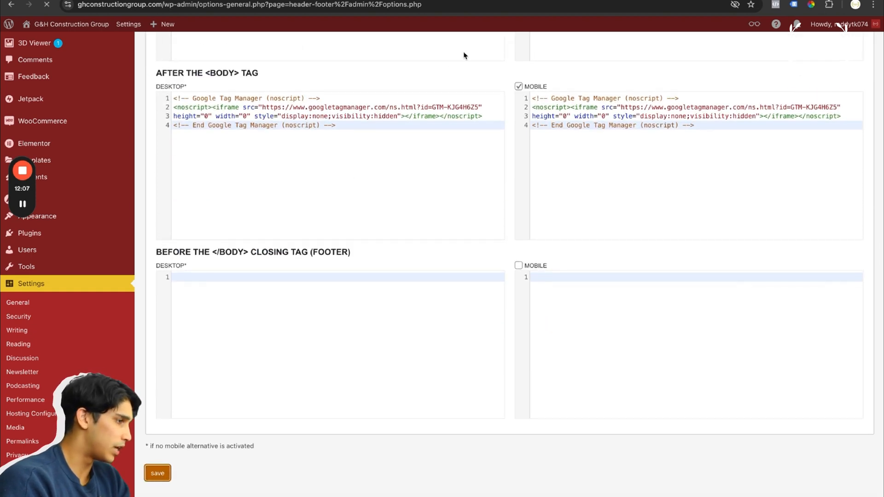
Back in Tag Manager, create a new tag of type Google Analytics: GA4 Event
{"action": "key", "text": "ctrl+Tab"}
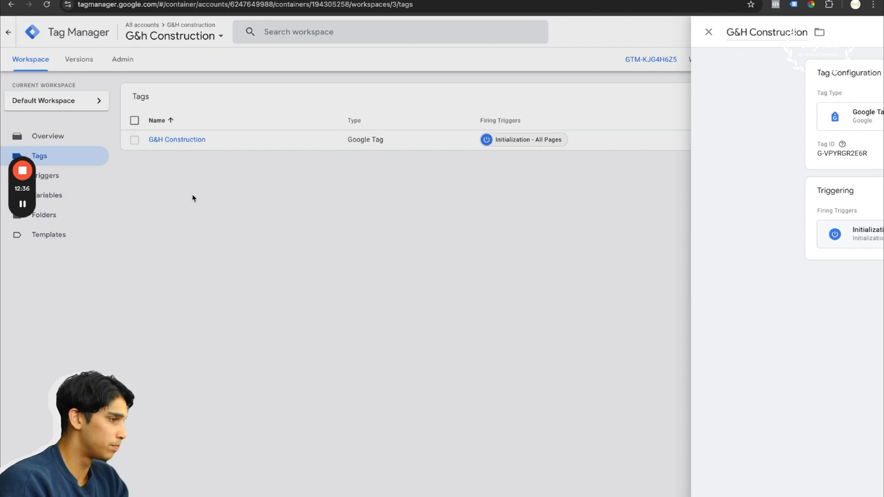
{"action": "left_click", "coordinate": [192, 195]}
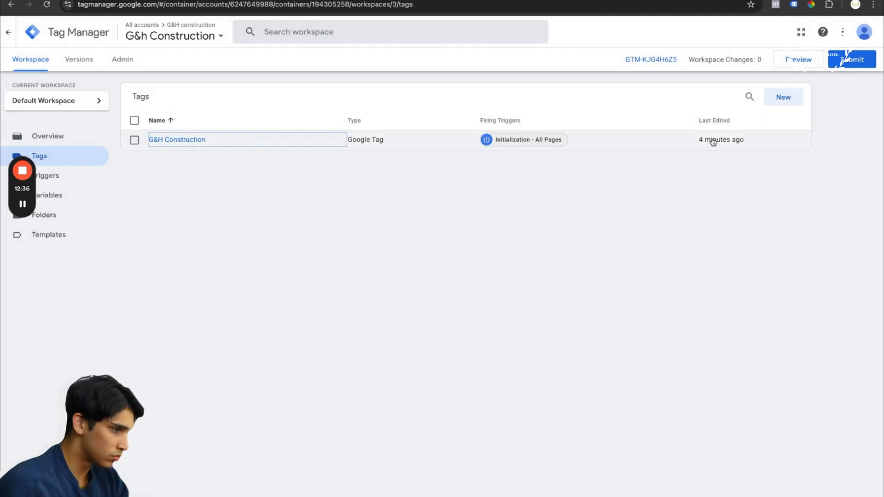
{"action": "left_click", "coordinate": [782, 95]}
{"action": "left_click", "coordinate": [465, 132]}
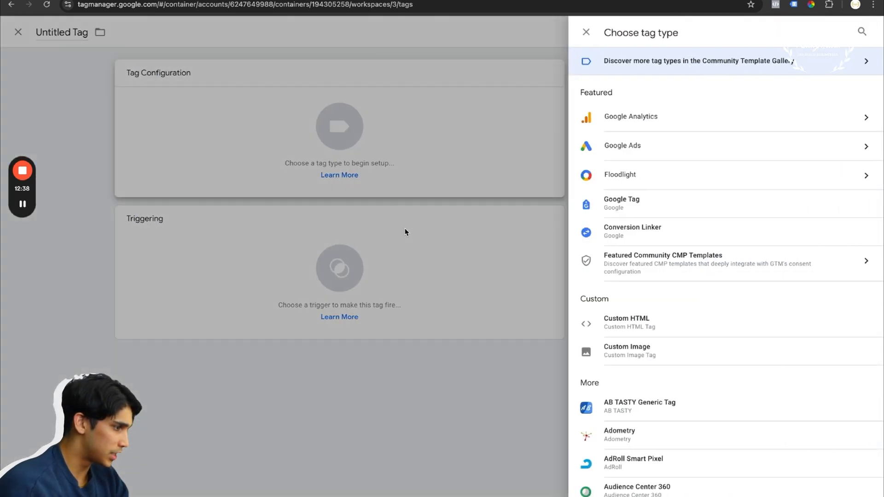
{"action": "left_click", "coordinate": [652, 126]}
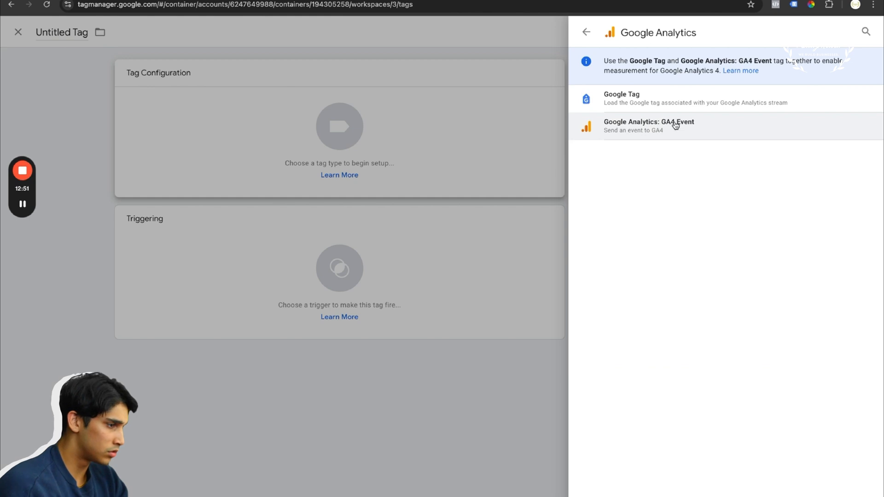
{"action": "left_click", "coordinate": [660, 125]}
Rename the untitled tag as Ga4 Analytics
{"action": "double_click", "coordinate": [249, 31]}
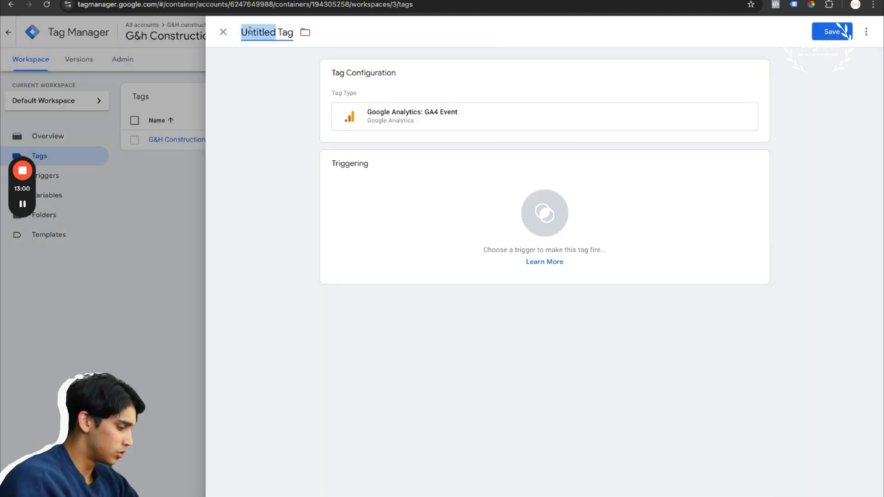
{"action": "key", "text": "ctrl+a"}
{"action": "key", "text": "BackSpace"}
{"action": "type", "text": "Ga"}
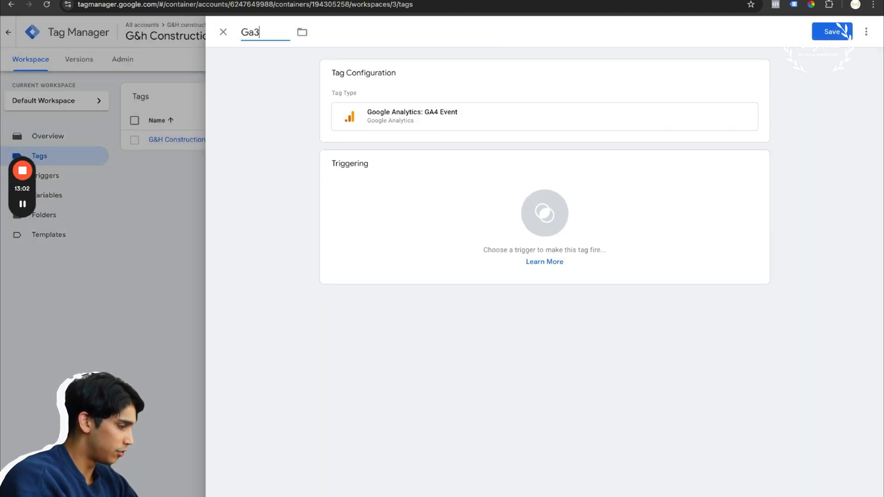
{"action": "type", "text": "4 Analytics"}
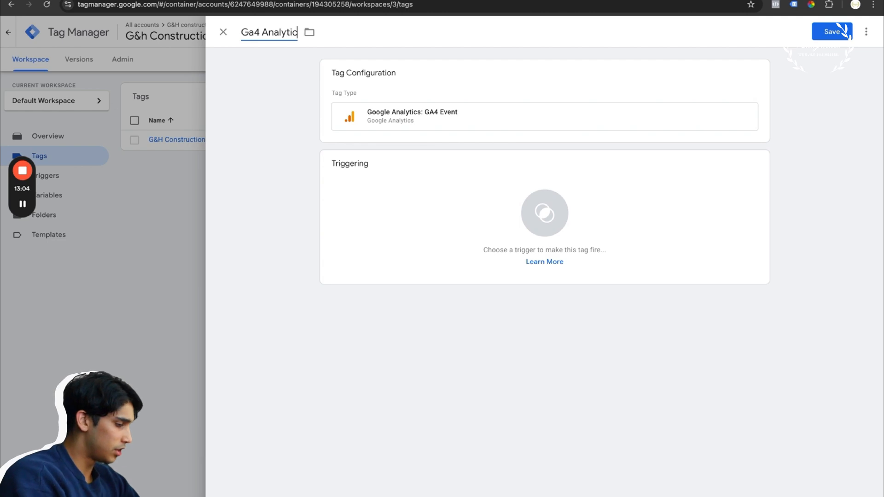
Copy the measurement ID from the G&H Construction web stream details in Google Analytics and paste it into the Ga4 Analytics tag
{"action": "left_click", "coordinate": [411, 131]}
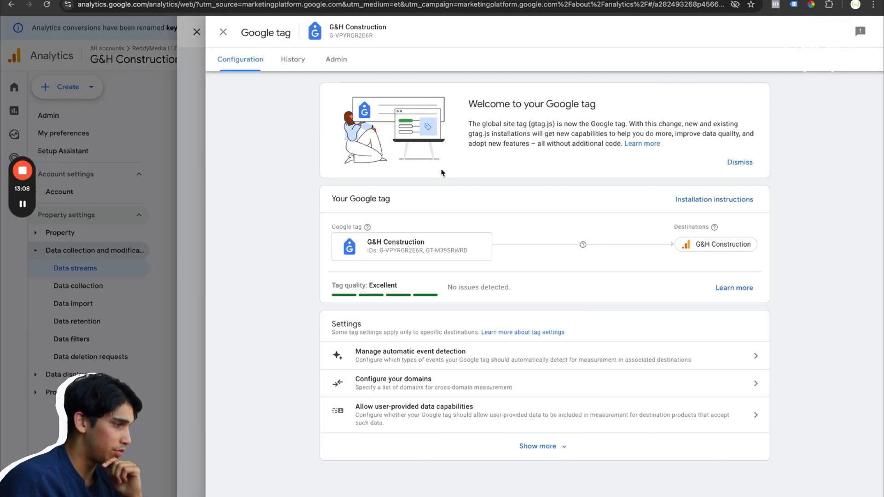
{"action": "left_click", "coordinate": [340, 0]}
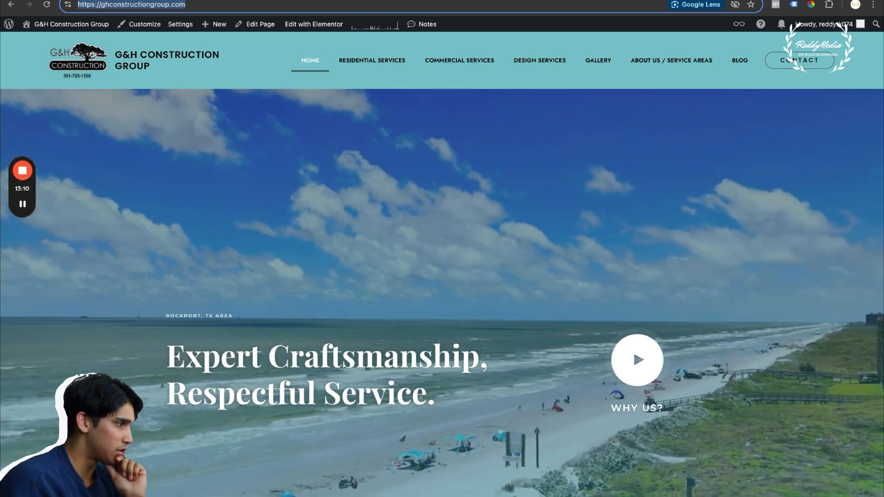
{"action": "left_click", "coordinate": [339, 0]}
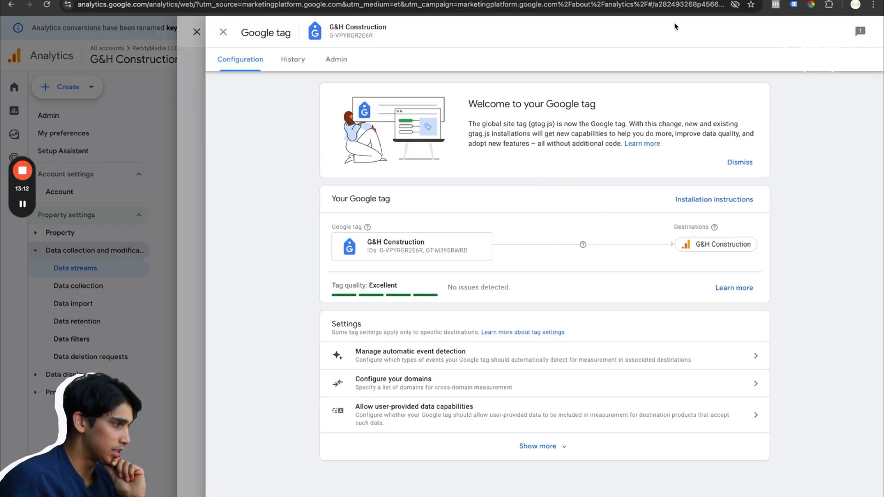
{"action": "left_click", "coordinate": [223, 32]}
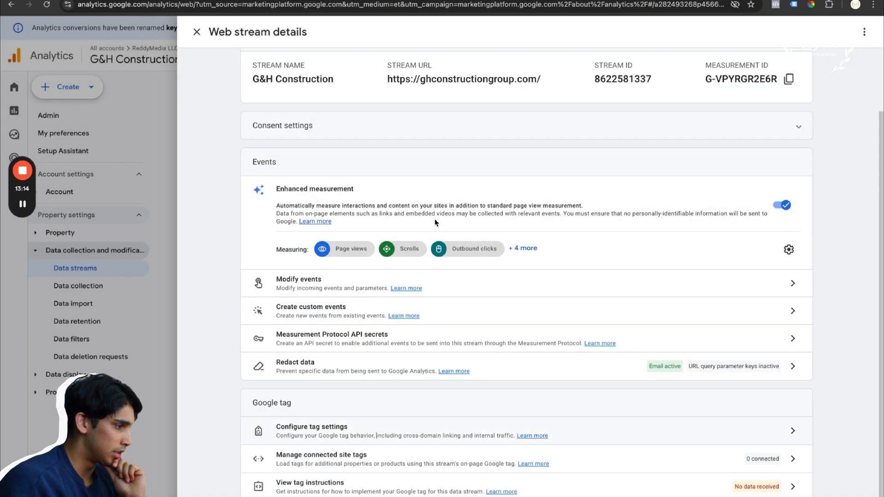
{"action": "left_click", "coordinate": [789, 79]}
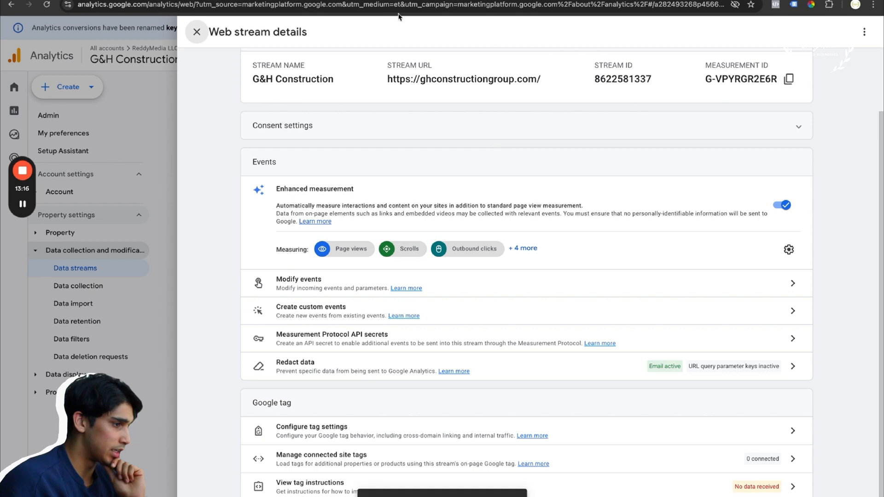
{"action": "left_click", "coordinate": [414, 0]}
{"action": "left_click", "coordinate": [352, 167]}
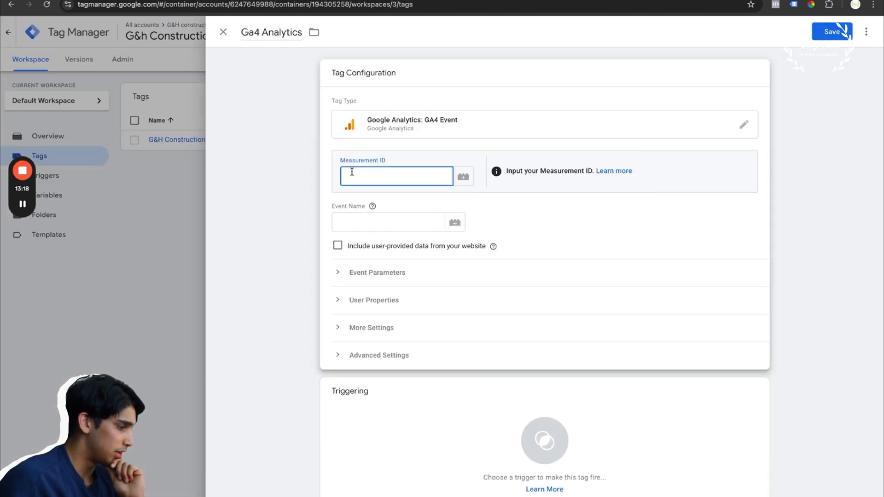
{"action": "key", "text": "ctrl+v"}
Include user-provided data from the website and set the tag's event name to the built-in Event variable
{"action": "left_click", "coordinate": [338, 245]}
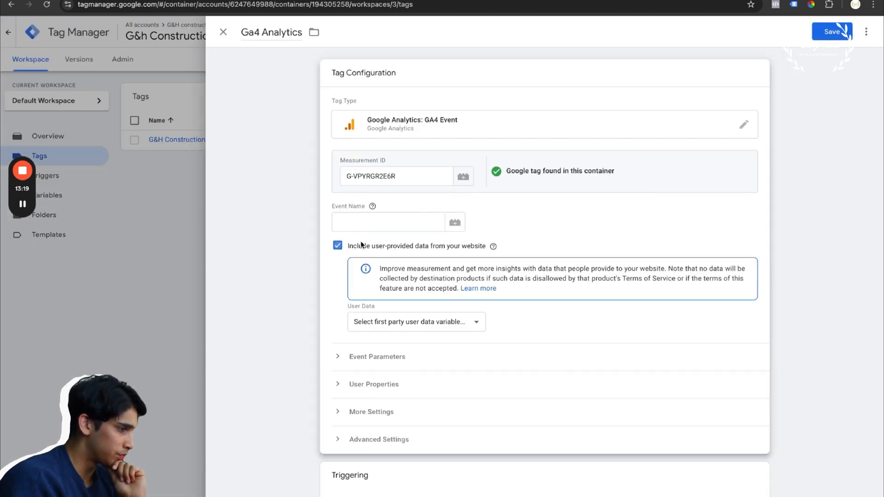
{"action": "left_click", "coordinate": [403, 226]}
{"action": "left_click", "coordinate": [455, 223]}
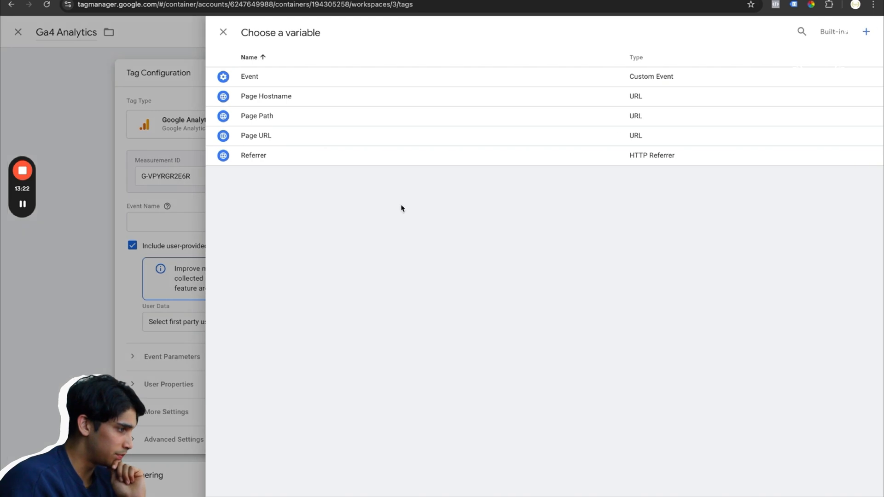
{"action": "left_click", "coordinate": [269, 79]}
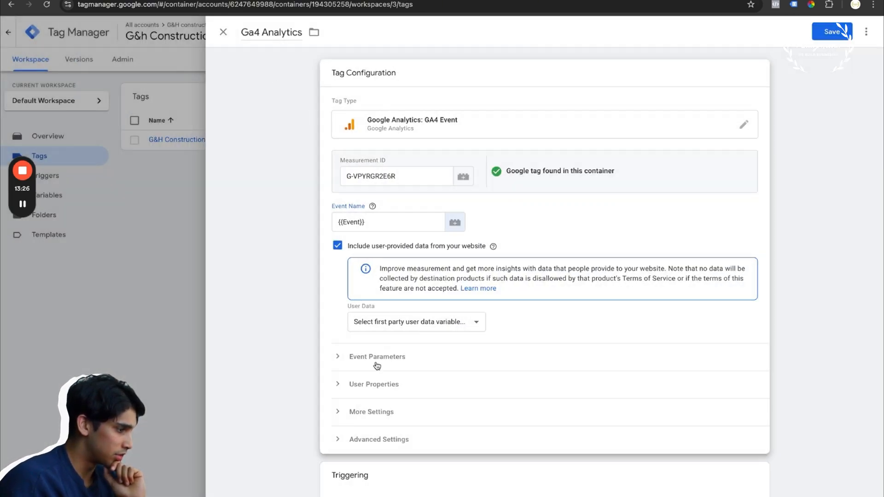
Add Initialization - All Pages as the tag's firing trigger and try to save the tag
{"action": "scroll", "coordinate": [376, 366], "scroll_direction": "down", "scroll_amount": 2}
{"action": "left_click", "coordinate": [377, 411]}
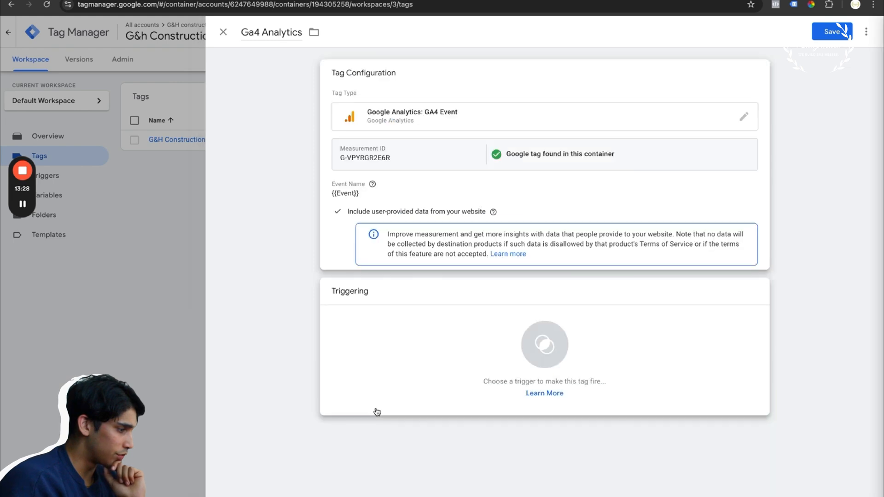
{"action": "left_click", "coordinate": [303, 122]}
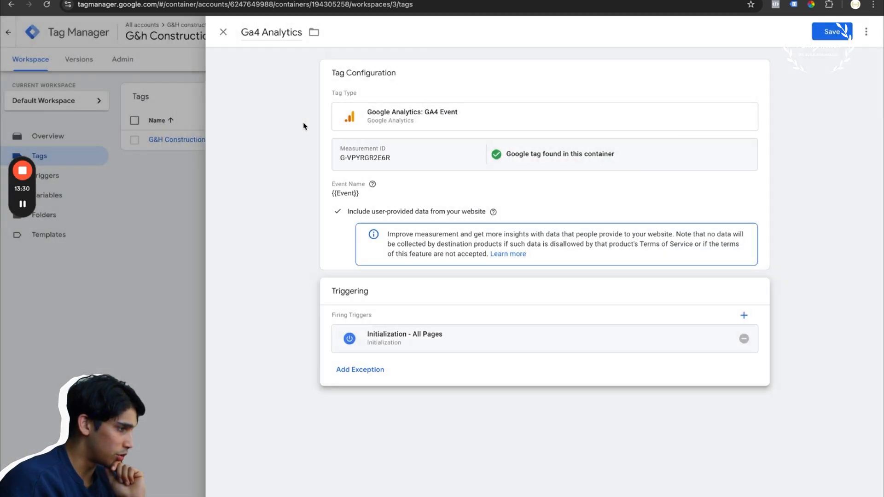
{"action": "left_click", "coordinate": [834, 37]}
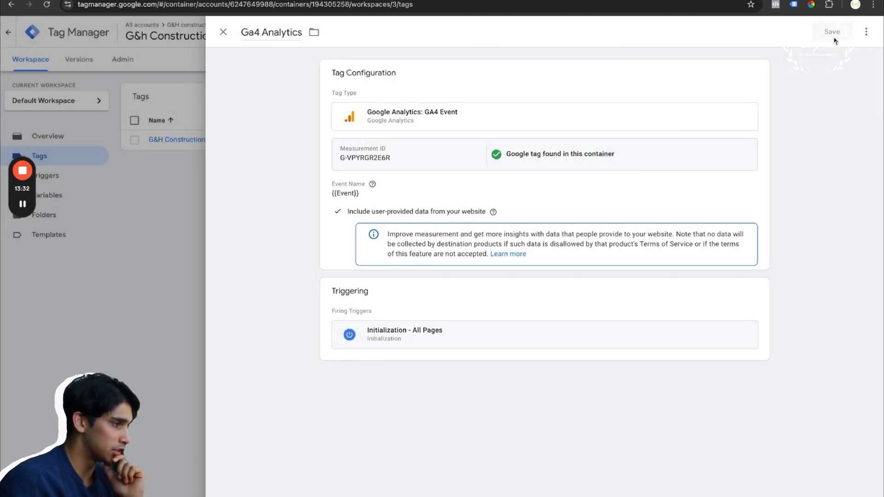
{"action": "left_click", "coordinate": [470, 321]}
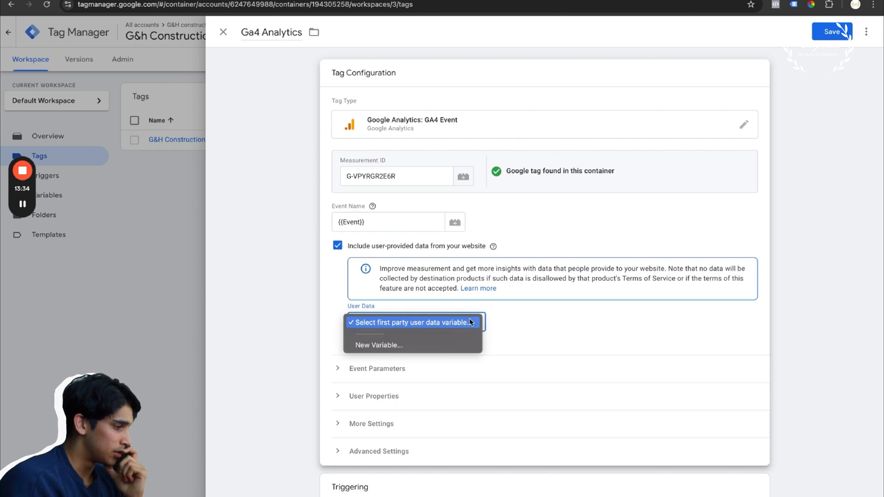
{"action": "left_click", "coordinate": [405, 345]}
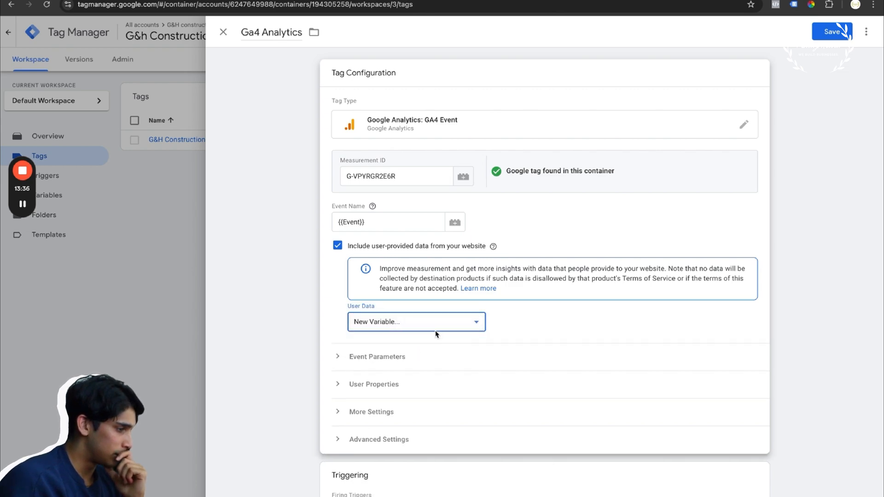
{"action": "left_click", "coordinate": [154, 303]}
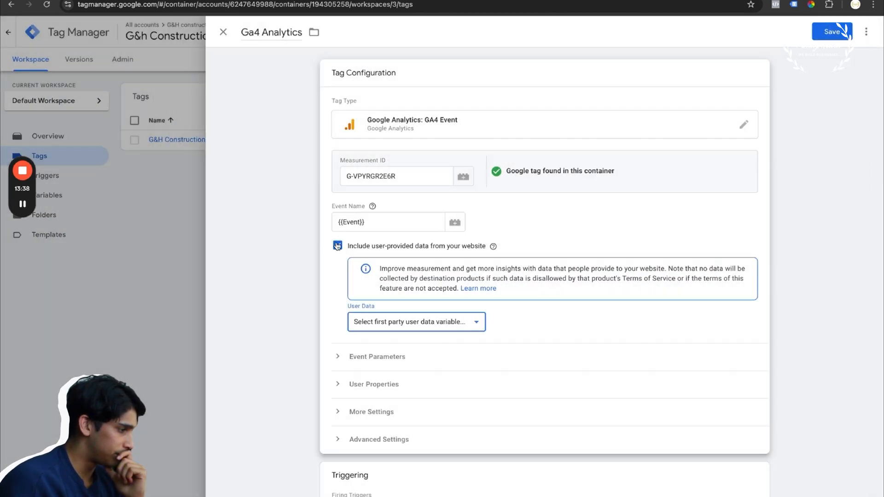
Stop including user-provided data from the website in the Ga4 Analytics tag and save the tag
{"action": "left_click", "coordinate": [337, 245]}
{"action": "left_click", "coordinate": [830, 36]}
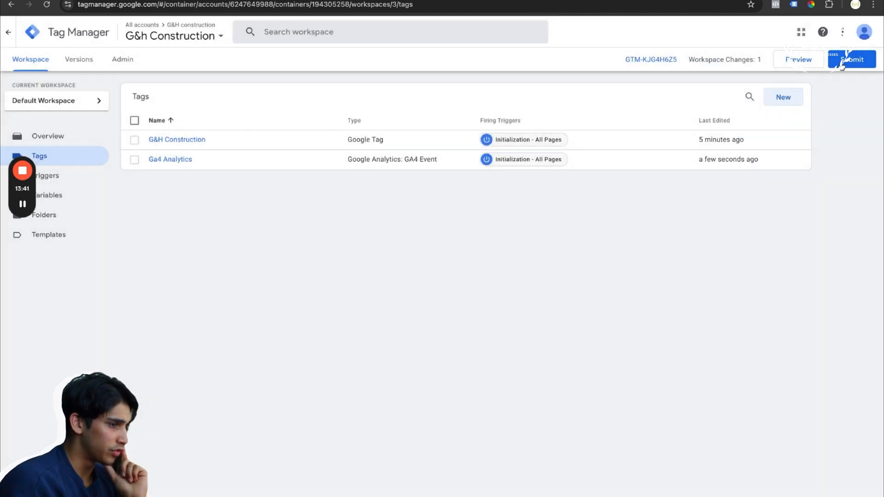
Submit the workspace changes as a version named G&H Google Analytics with the description Updated 8/31 and publish it to Live
{"action": "left_click", "coordinate": [842, 64]}
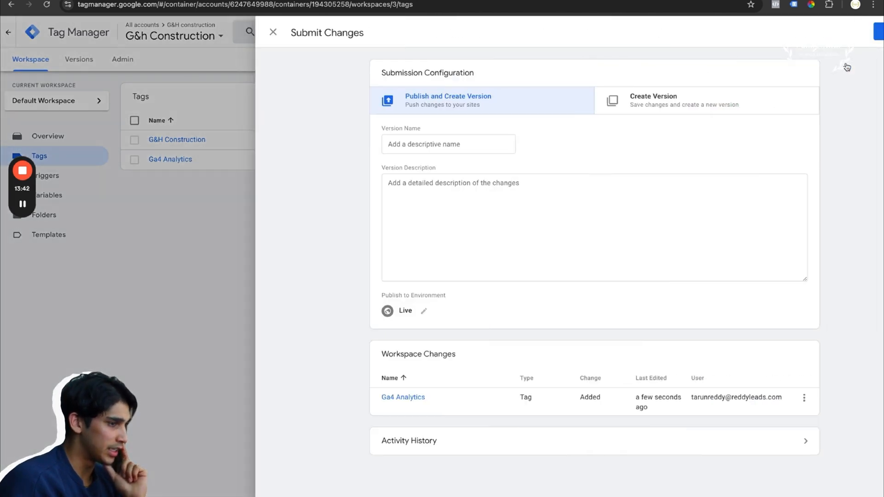
{"action": "left_click", "coordinate": [406, 150]}
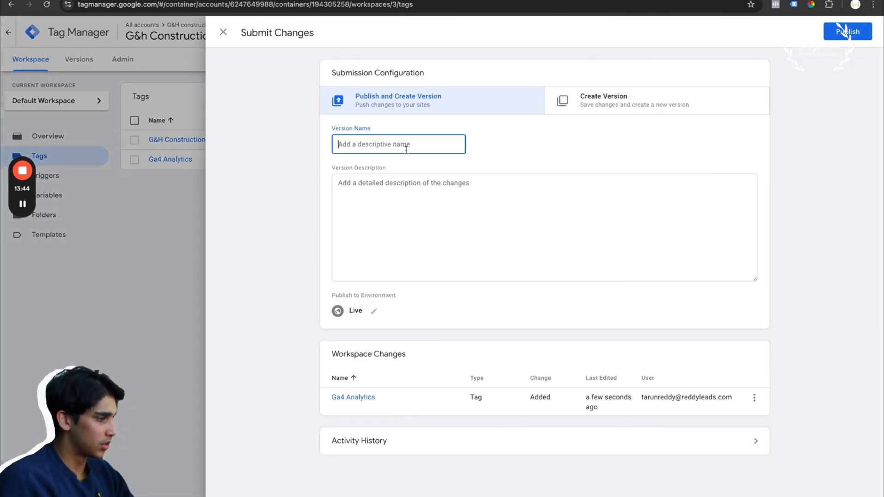
{"action": "type", "text": "G&H Google Analytics"}
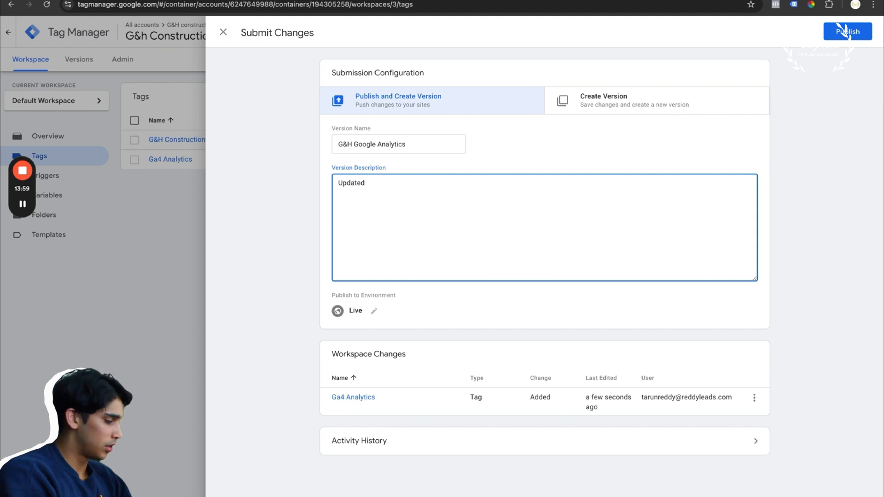
{"action": "left_click", "coordinate": [866, 36]}
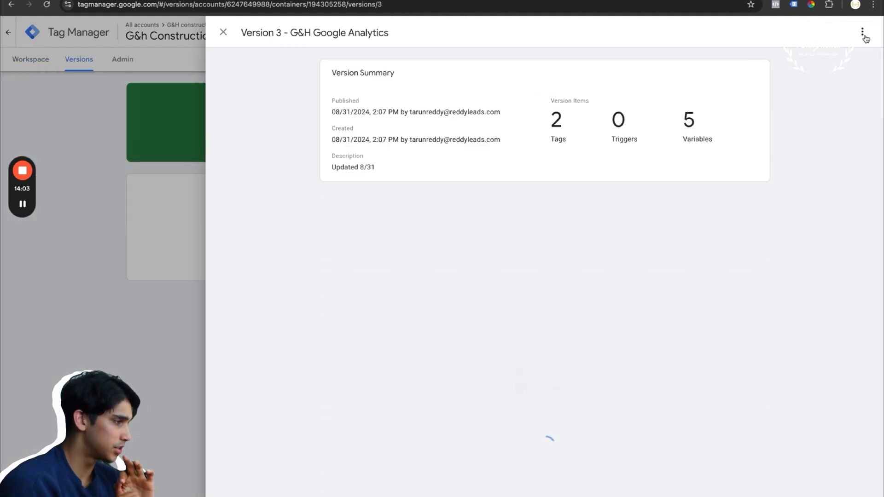
Review the tags, triggers and built-in variables included in the published G&H Google Analytics version
{"action": "scroll", "coordinate": [665, 270], "scroll_direction": "down", "scroll_amount": 5}
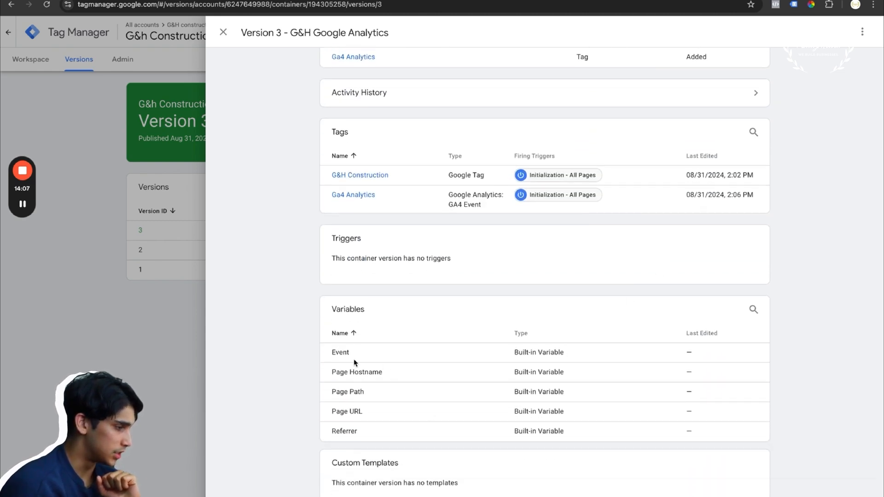
{"action": "left_click_drag", "start_coordinate": [343, 353], "coordinate": [339, 456]}
{"action": "scroll", "coordinate": [437, 267], "scroll_direction": "up", "scroll_amount": 1}
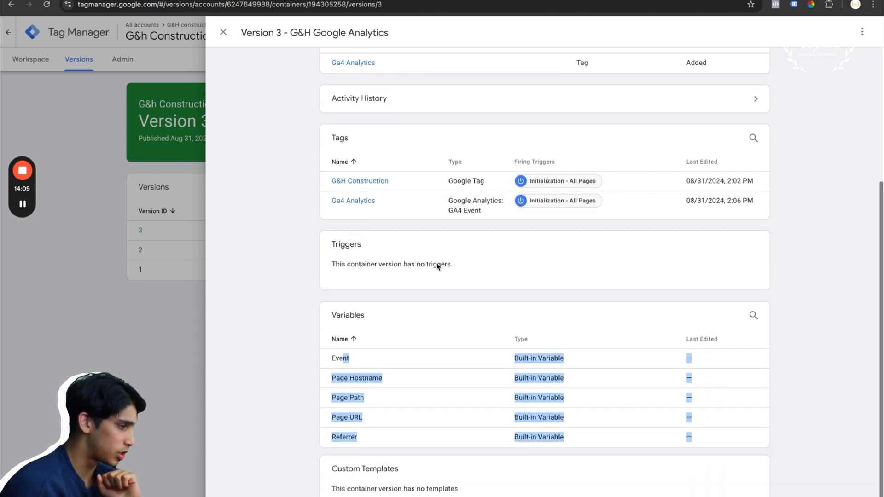
{"action": "left_click_drag", "start_coordinate": [461, 220], "coordinate": [486, 225]}
{"action": "left_click", "coordinate": [468, 198]}
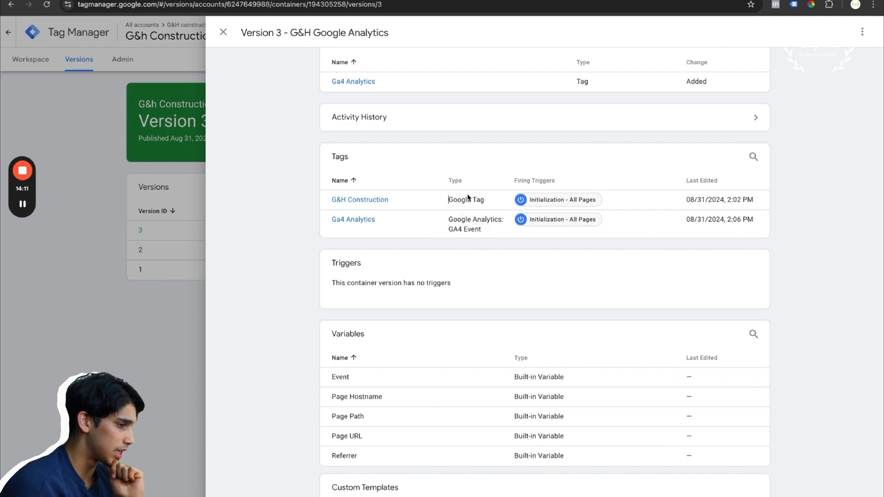
{"action": "left_click", "coordinate": [323, 0]}
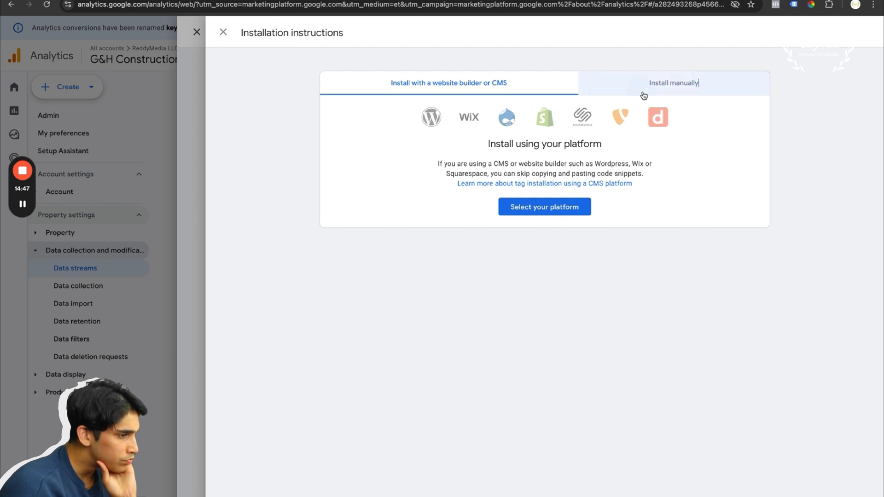
{"action": "left_click", "coordinate": [674, 83]}
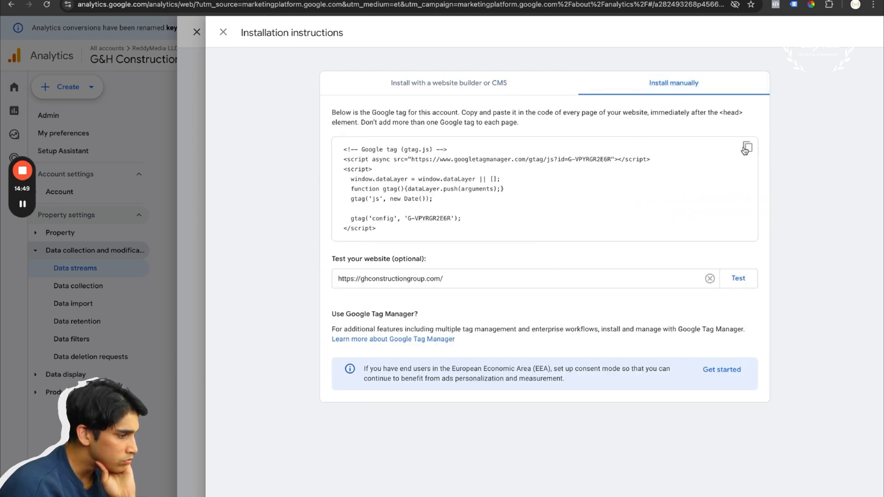
{"action": "left_click", "coordinate": [727, 282]}
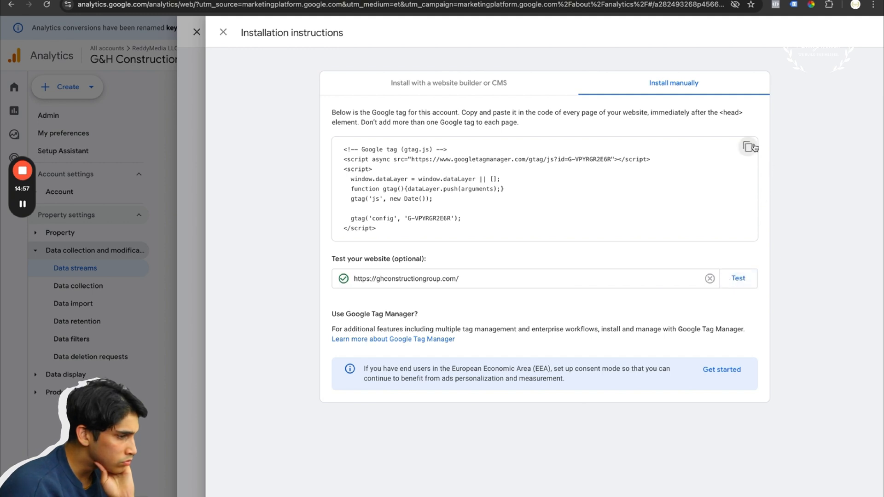
Paste the Google tag (gtag.js) snippet below the Tag Manager code in WordPress's every-page head injection and save the settings
{"action": "left_click", "coordinate": [506, 0]}
{"action": "left_click", "coordinate": [332, 0]}
{"action": "left_click", "coordinate": [277, 0]}
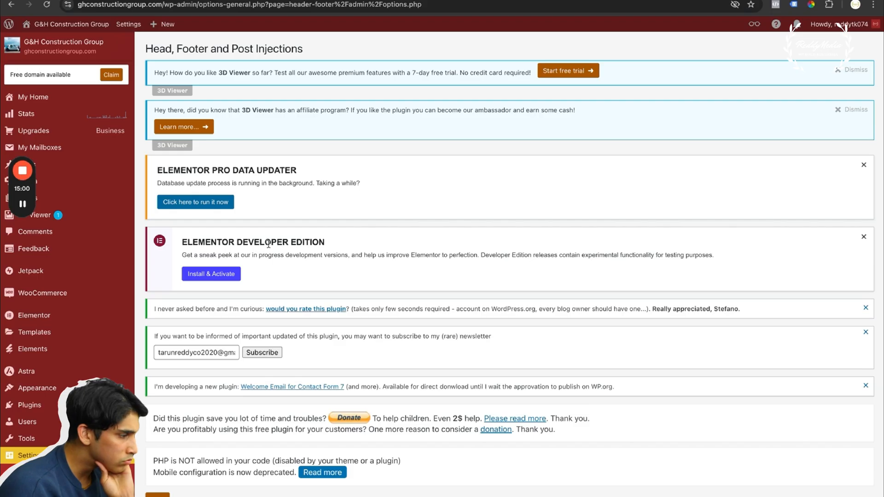
{"action": "scroll", "coordinate": [268, 244], "scroll_direction": "down", "scroll_amount": 7}
{"action": "left_click", "coordinate": [269, 336]}
{"action": "key", "text": "Return"}
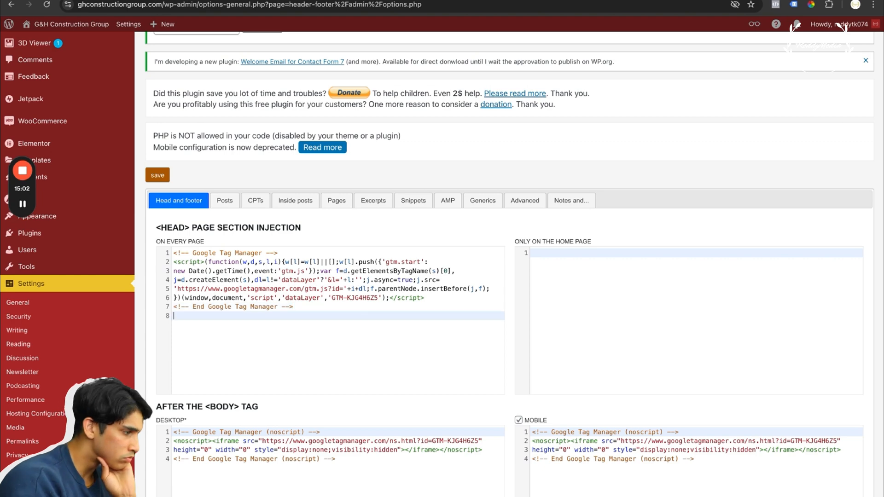
{"action": "key", "text": "Return"}
{"action": "type", "text": "<!-- Google tag (gtag.js) --> <script async src=\"https://www.googletagmanager.com/gtag/js?id=G-VPYRGR2E6R\"></script> <script>   window.dataLayer = window.dataLayer || [];   function gtag(){dataLayer.push(arguments);}   gtag('js', new Date());    gtag('config', 'G-VPYRGR2E6R'); </script>"}
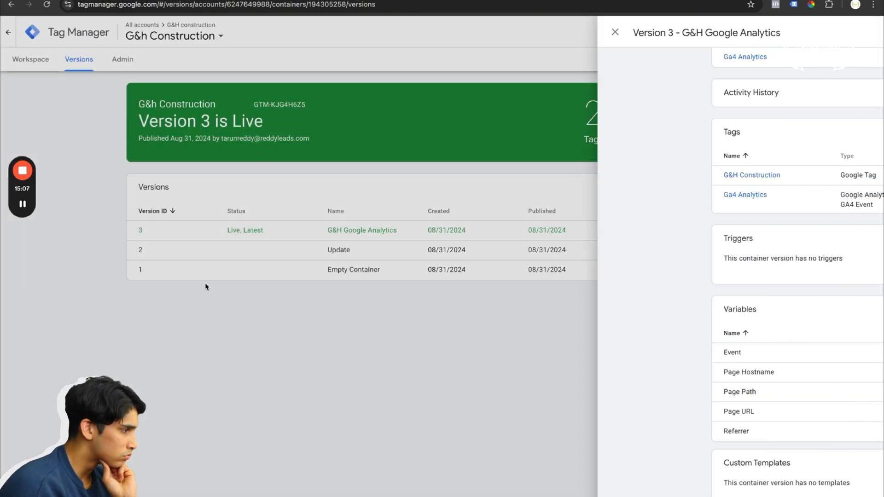
{"action": "left_click", "coordinate": [206, 284]}
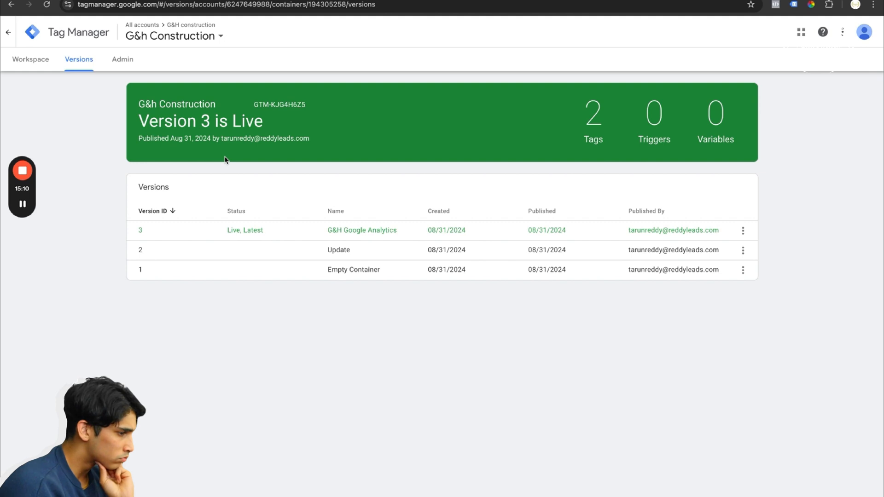
Return to Google Analytics, leave the installation instructions and stream details, and check active users in the Realtime report
{"action": "left_click", "coordinate": [406, 0]}
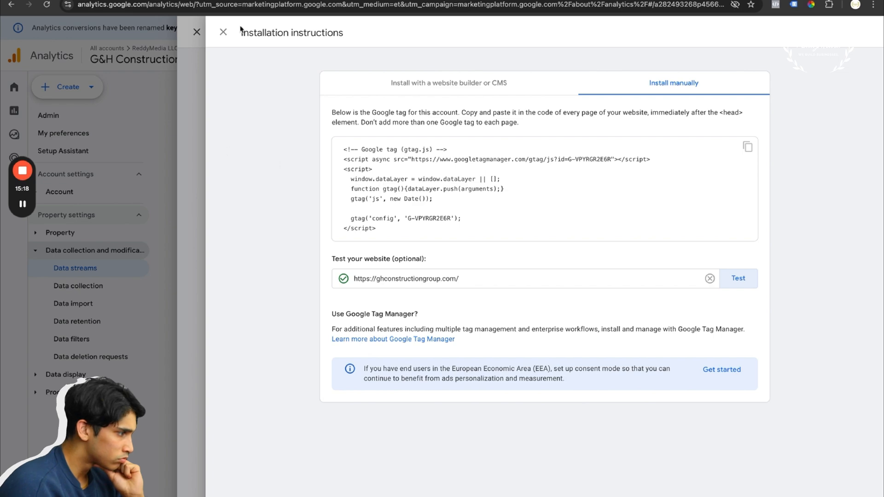
{"action": "left_click", "coordinate": [223, 32]}
{"action": "left_click", "coordinate": [197, 32]}
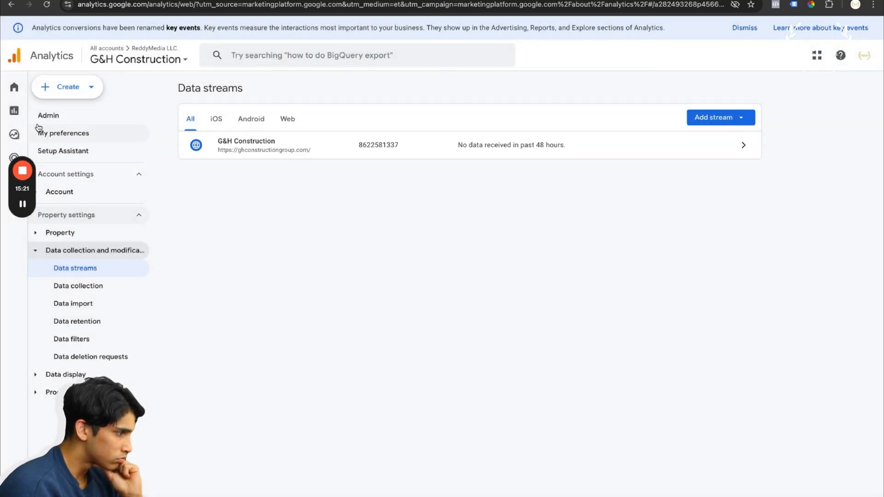
{"action": "left_click", "coordinate": [19, 111]}
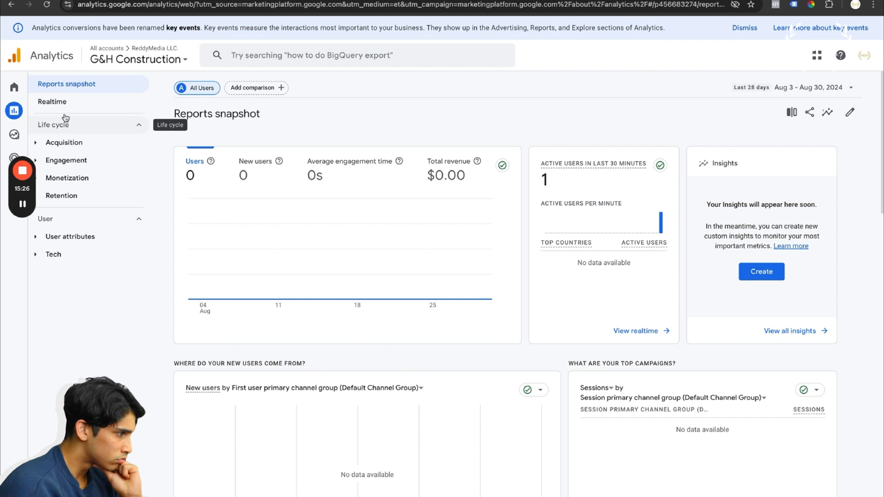
{"action": "left_click", "coordinate": [94, 105]}
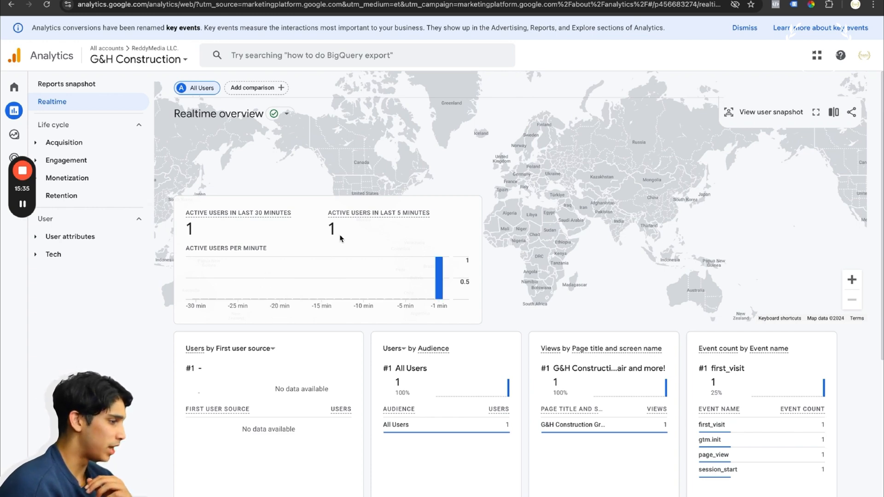
{"action": "left_click_drag", "start_coordinate": [376, 173], "coordinate": [400, 117]}
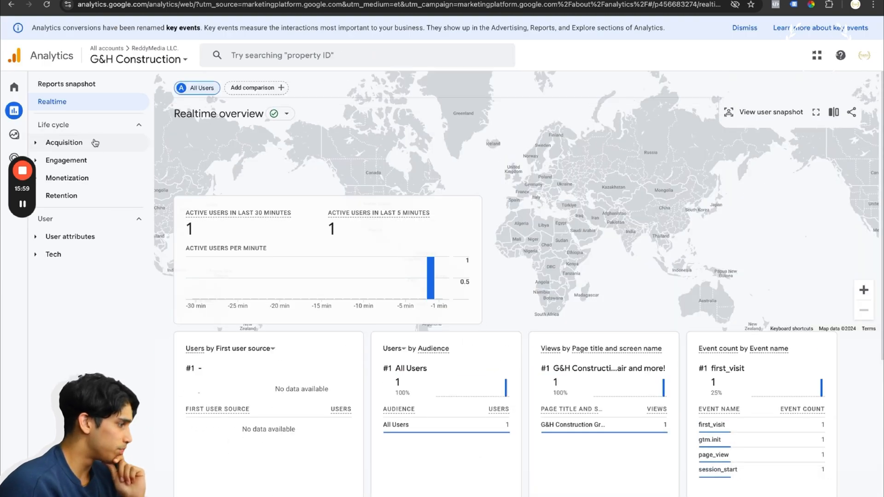
View the Reports snapshot and look through the Acquisition overview cards
{"action": "left_click", "coordinate": [80, 85]}
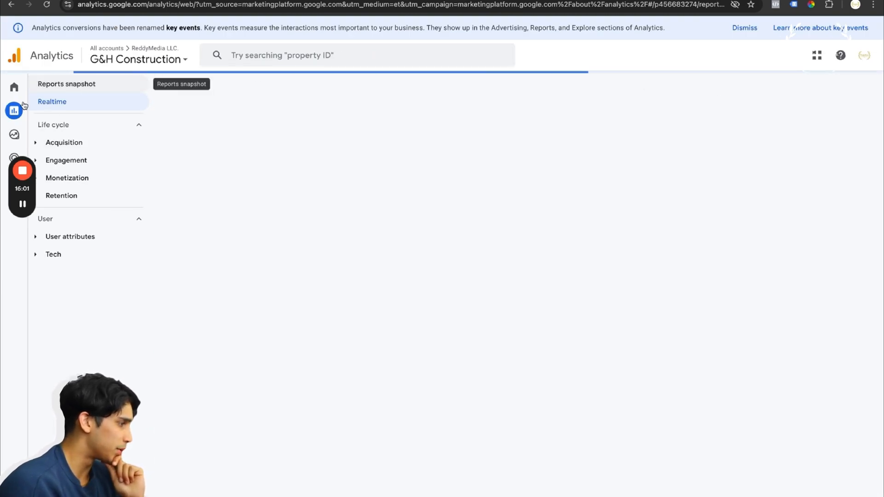
{"action": "left_click", "coordinate": [73, 143]}
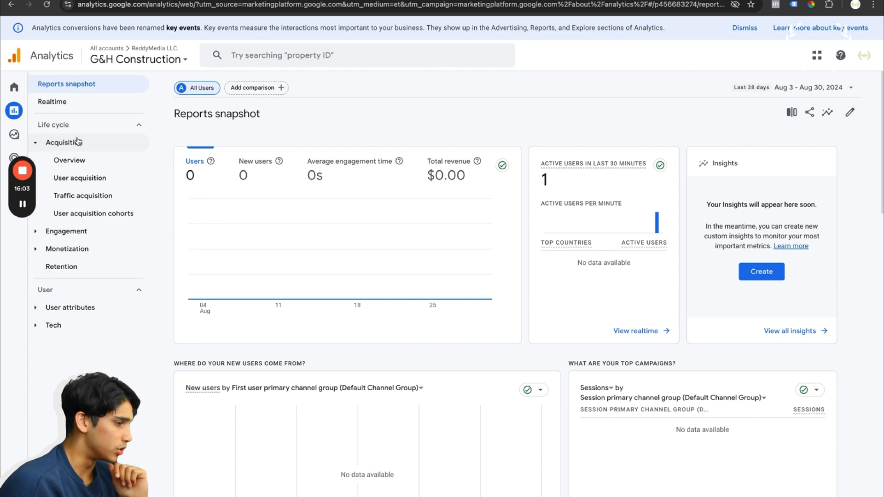
{"action": "left_click", "coordinate": [83, 165]}
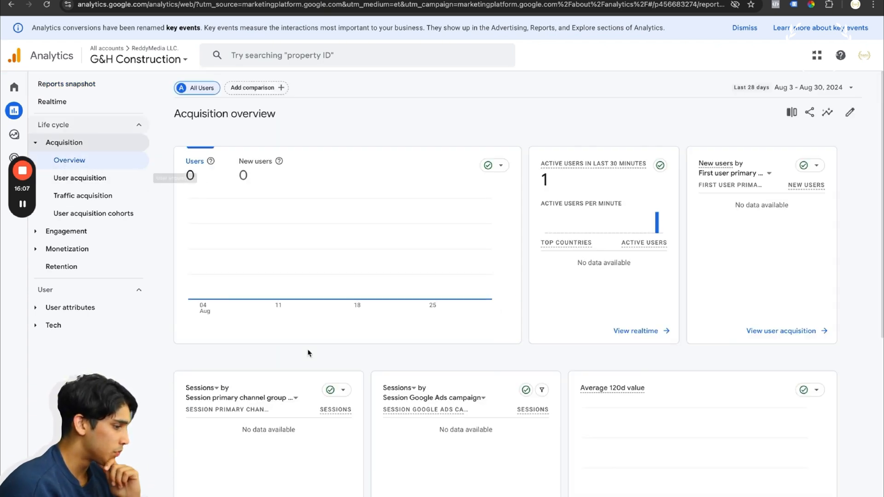
{"action": "scroll", "coordinate": [411, 428], "scroll_direction": "down", "scroll_amount": 2}
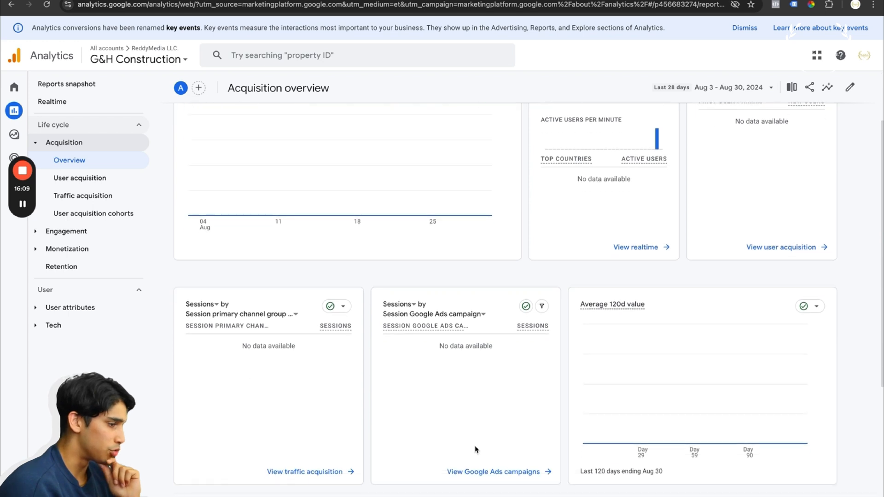
Examine the Events and Landing page reports under Engagement
{"action": "left_click", "coordinate": [82, 231]}
{"action": "left_click", "coordinate": [69, 272]}
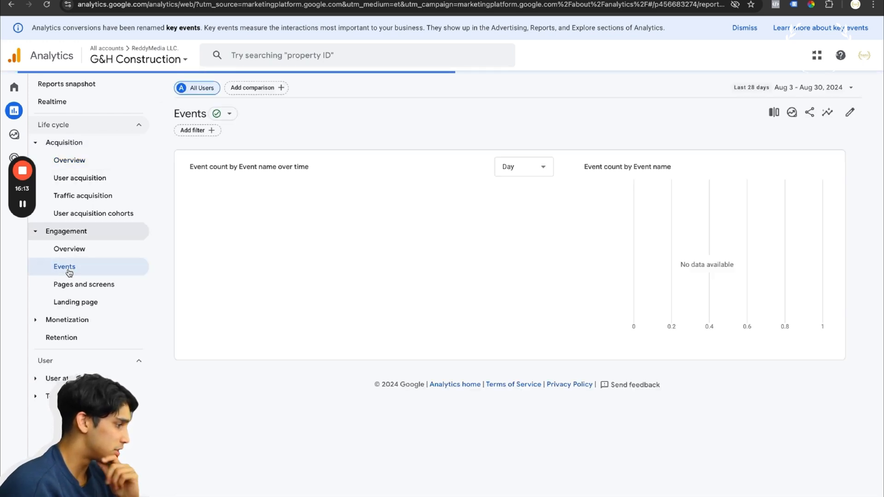
{"action": "scroll", "coordinate": [282, 349], "scroll_direction": "down", "scroll_amount": 2}
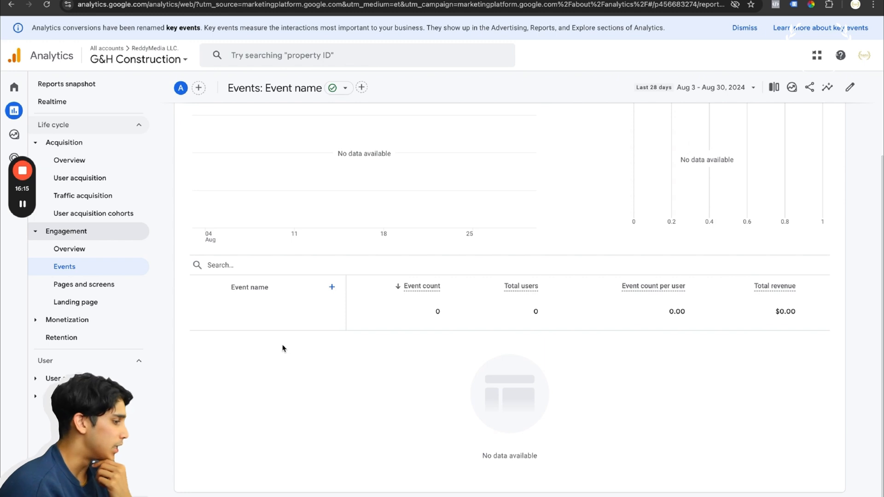
{"action": "scroll", "coordinate": [281, 350], "scroll_direction": "down", "scroll_amount": 1}
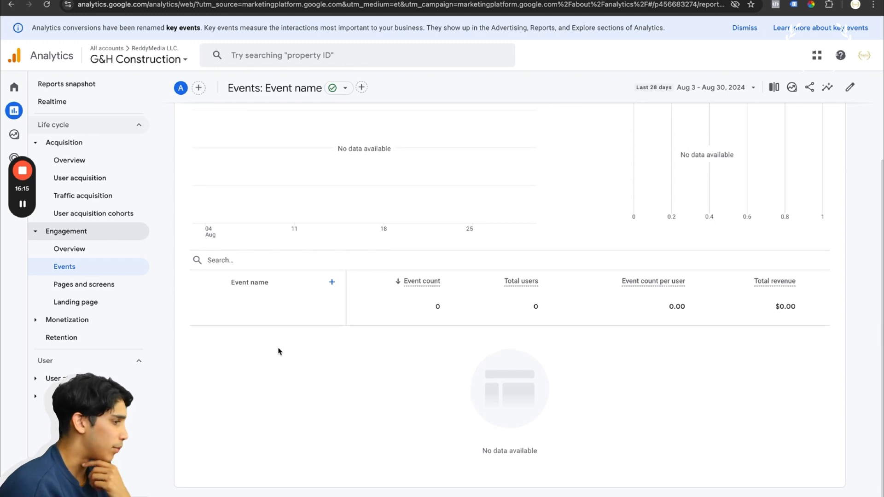
{"action": "left_click", "coordinate": [104, 306]}
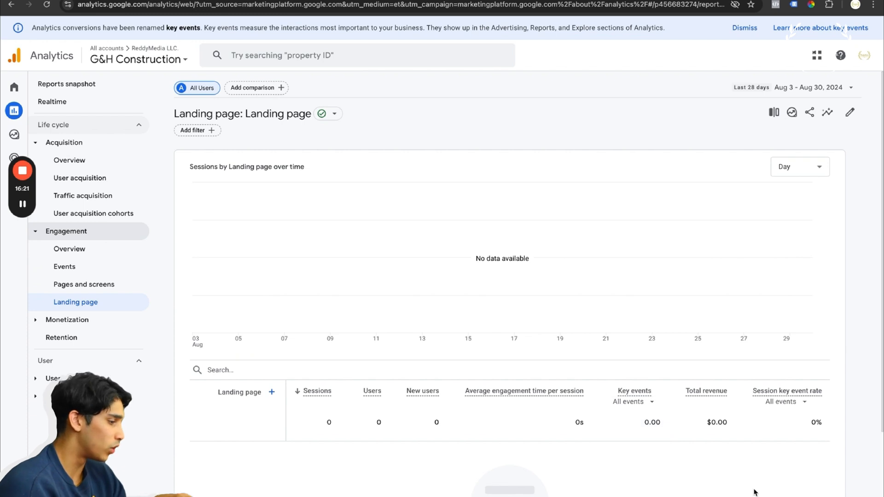
{"action": "scroll", "coordinate": [687, 491], "scroll_direction": "down", "scroll_amount": 1}
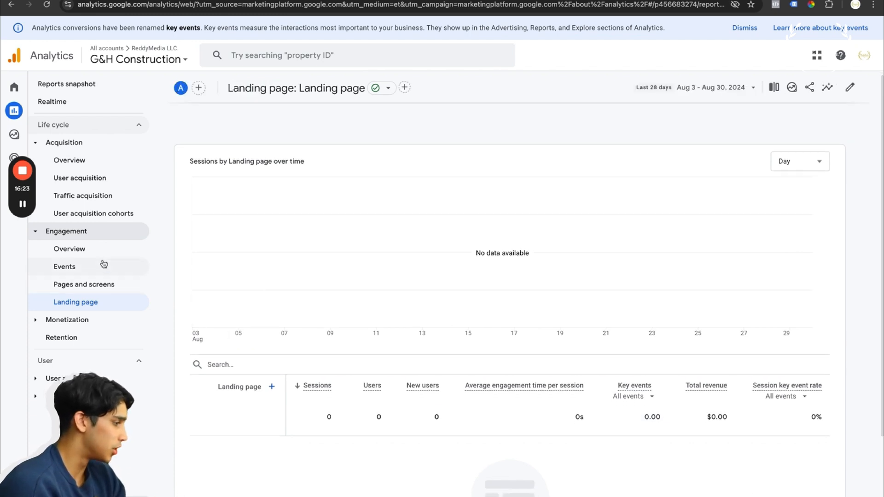
Expand the Monetization report group and look through its available reports
{"action": "left_click", "coordinate": [85, 320]}
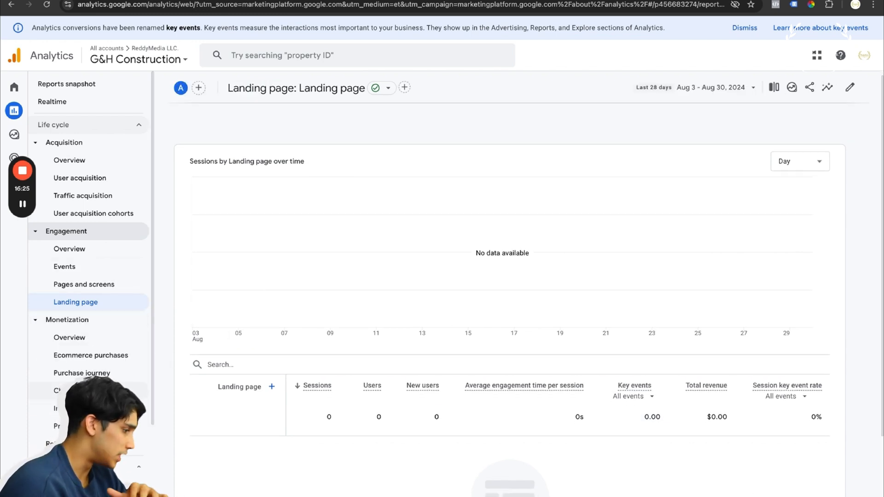
{"action": "scroll", "coordinate": [112, 366], "scroll_direction": "down", "scroll_amount": 1}
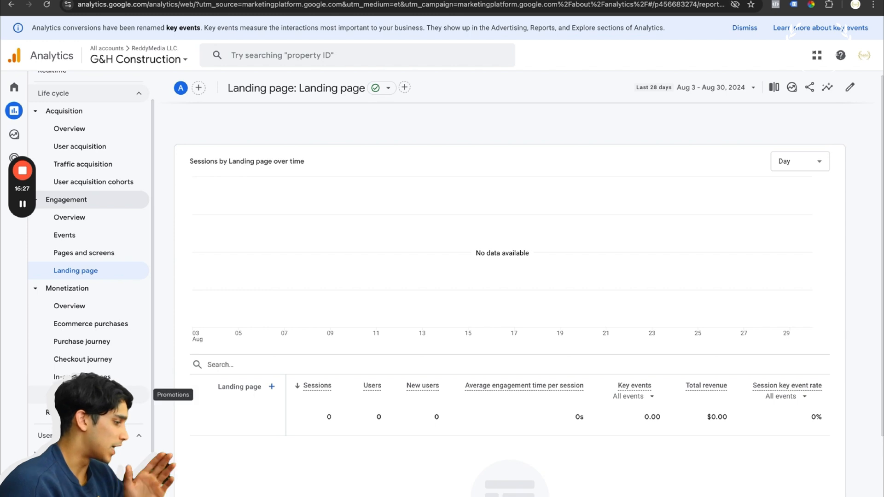
{"action": "scroll", "coordinate": [92, 391], "scroll_direction": "down", "scroll_amount": 1}
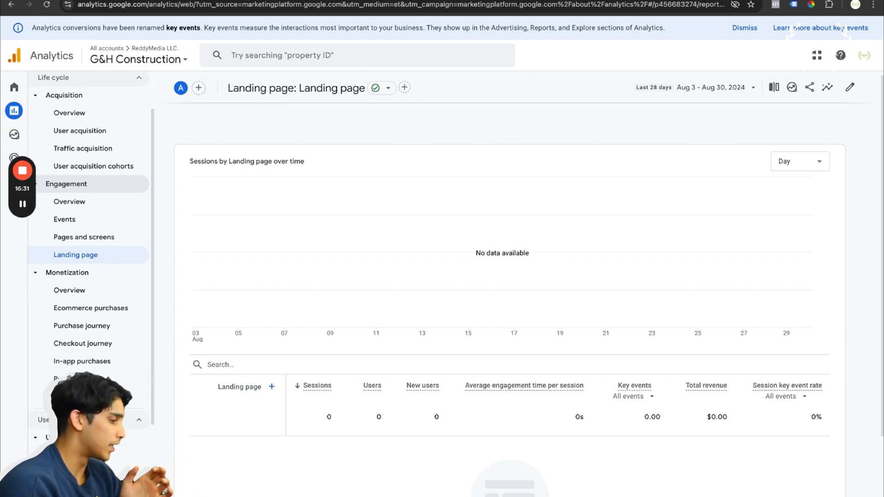
Switch to the Chad Jones Law - GA4 property and look through its Landing page report
{"action": "scroll", "coordinate": [92, 392], "scroll_direction": "down", "scroll_amount": 3}
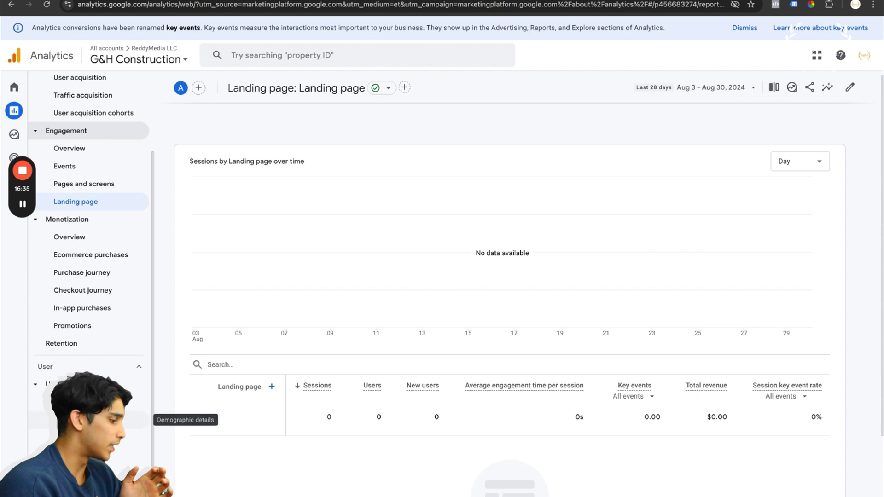
{"action": "scroll", "coordinate": [137, 278], "scroll_direction": "up", "scroll_amount": 3}
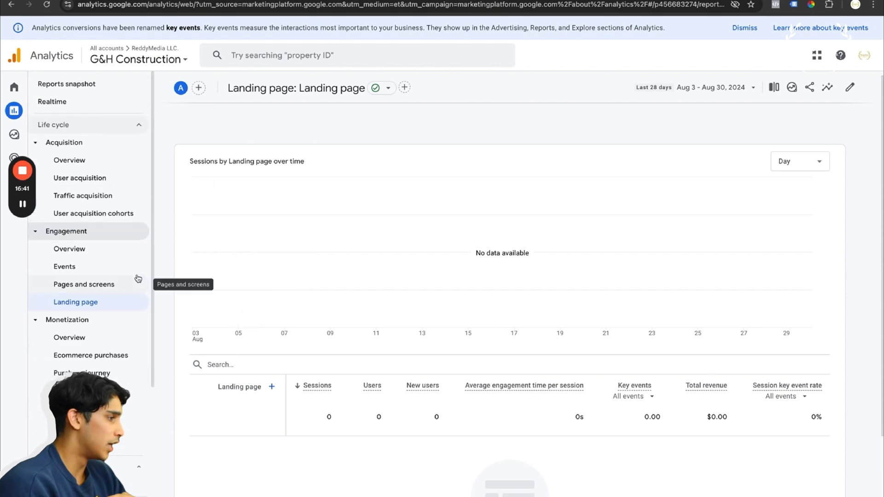
{"action": "left_click", "coordinate": [137, 59]}
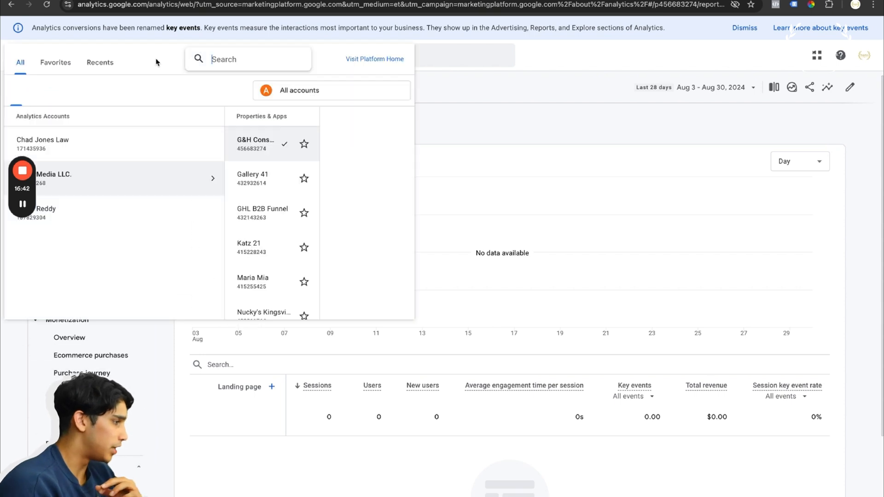
{"action": "left_click", "coordinate": [139, 147]}
{"action": "left_click", "coordinate": [209, 148]}
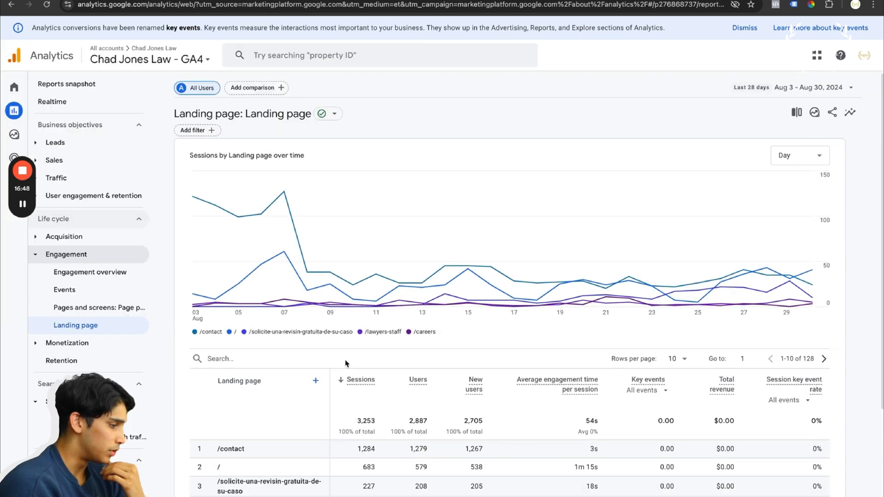
{"action": "scroll", "coordinate": [347, 364], "scroll_direction": "down", "scroll_amount": 3}
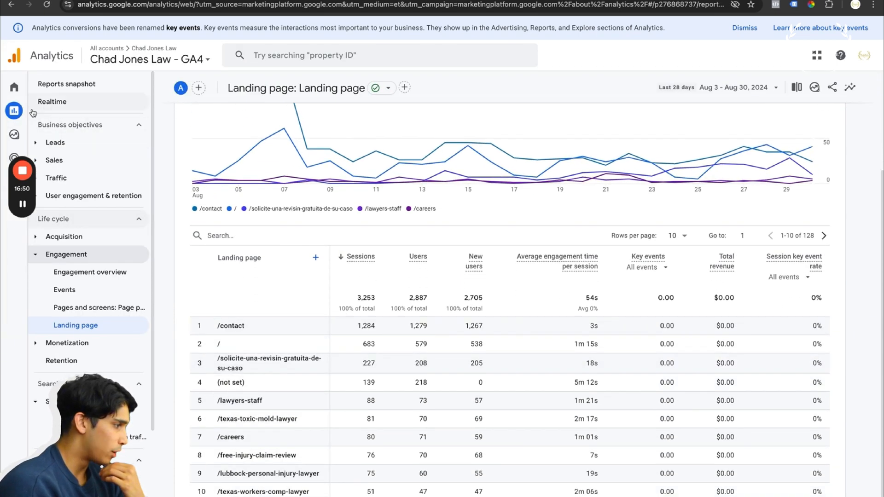
Check the Realtime overview for active users and for views by page title
{"action": "mouse_move", "coordinate": [92, 114]}
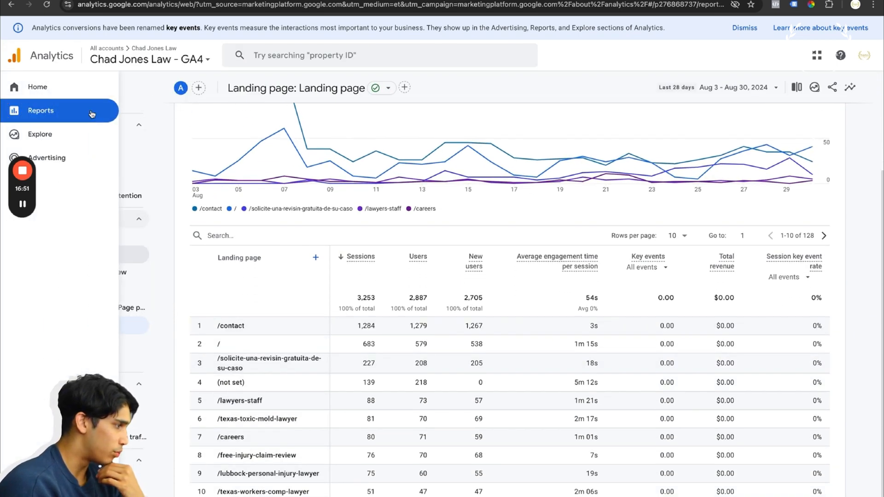
{"action": "left_click", "coordinate": [119, 103]}
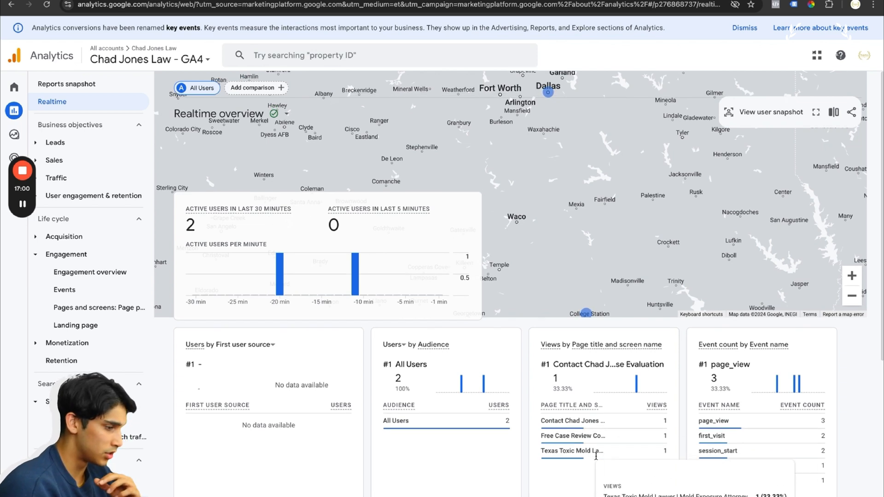
{"action": "scroll", "coordinate": [620, 443], "scroll_direction": "down", "scroll_amount": 1}
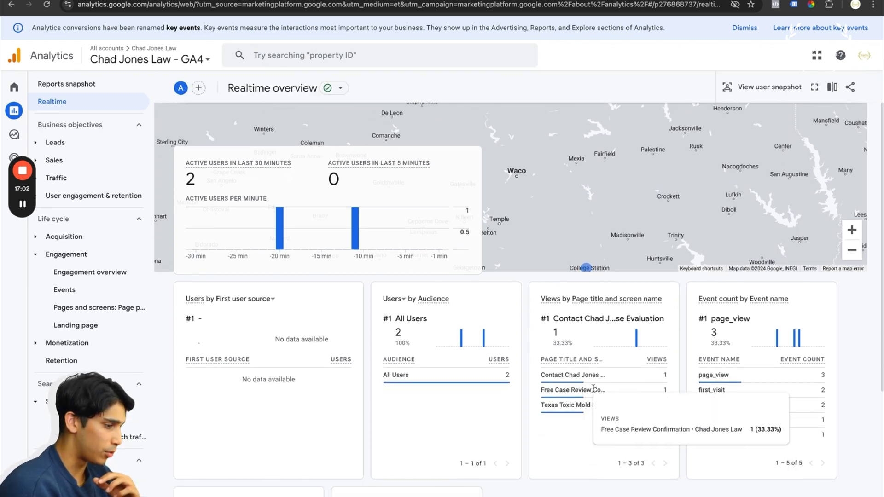
{"action": "left_click_drag", "start_coordinate": [585, 375], "coordinate": [548, 375]}
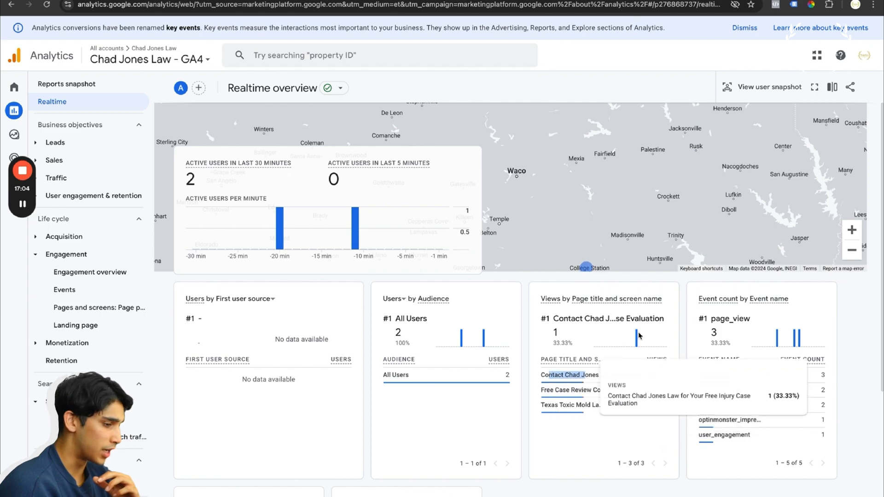
{"action": "scroll", "coordinate": [649, 320], "scroll_direction": "up", "scroll_amount": 1}
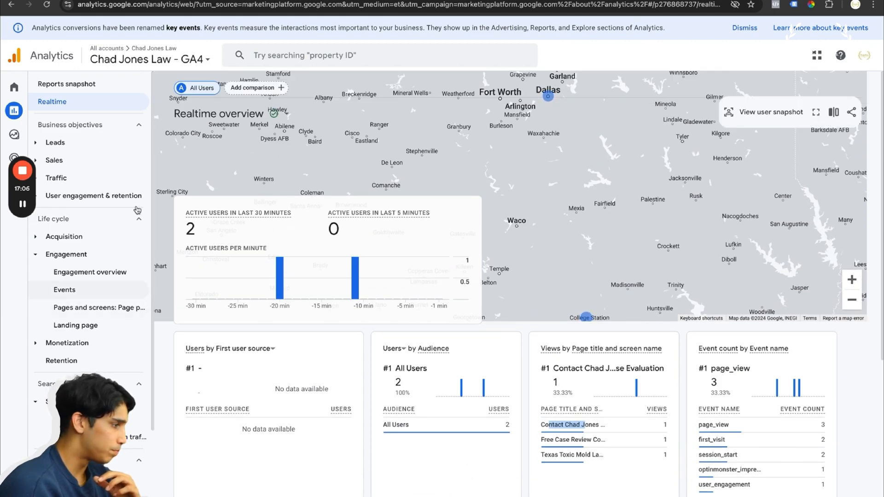
Examine the Leads overview, including new users by first user channel, cohort activity and users by city
{"action": "left_click", "coordinate": [64, 142]}
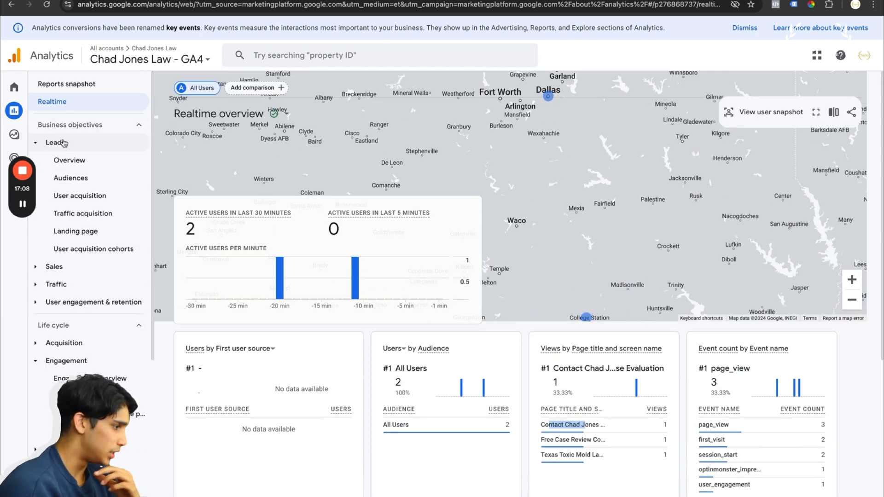
{"action": "left_click", "coordinate": [69, 160]}
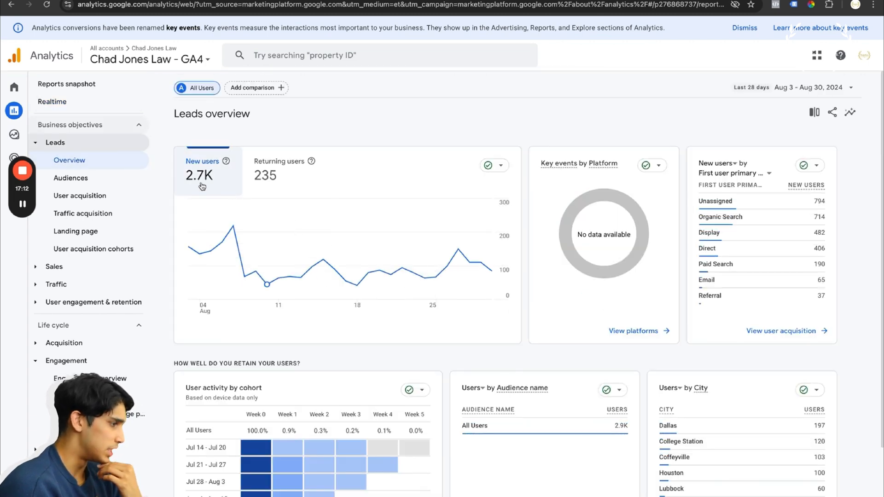
{"action": "scroll", "coordinate": [283, 252], "scroll_direction": "down", "scroll_amount": 1}
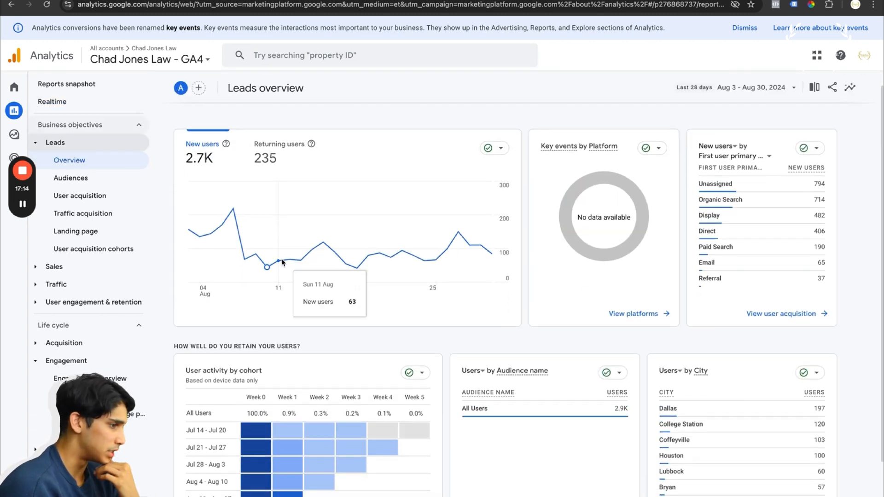
{"action": "scroll", "coordinate": [282, 263], "scroll_direction": "down", "scroll_amount": 2}
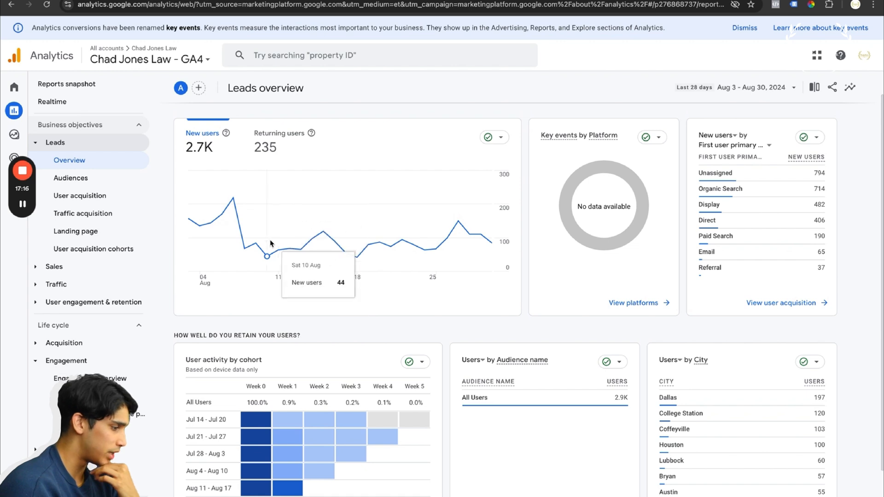
{"action": "scroll", "coordinate": [271, 243], "scroll_direction": "down", "scroll_amount": 1}
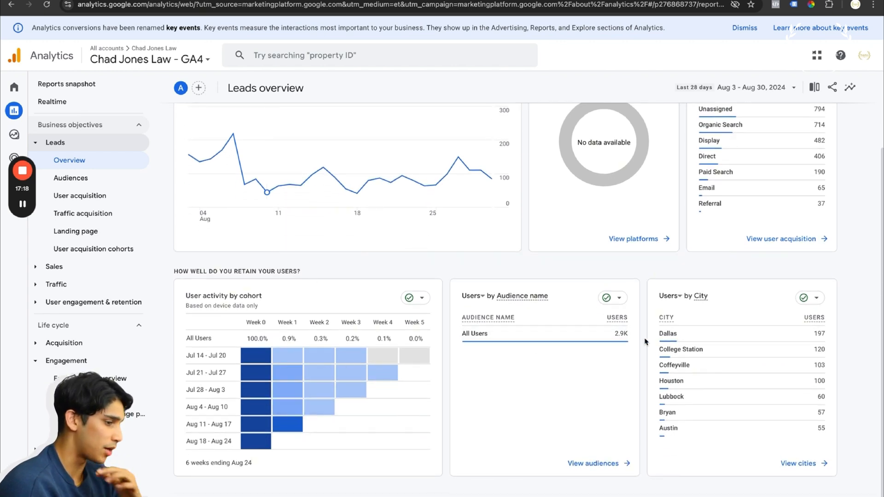
{"action": "scroll", "coordinate": [687, 367], "scroll_direction": "up", "scroll_amount": 2}
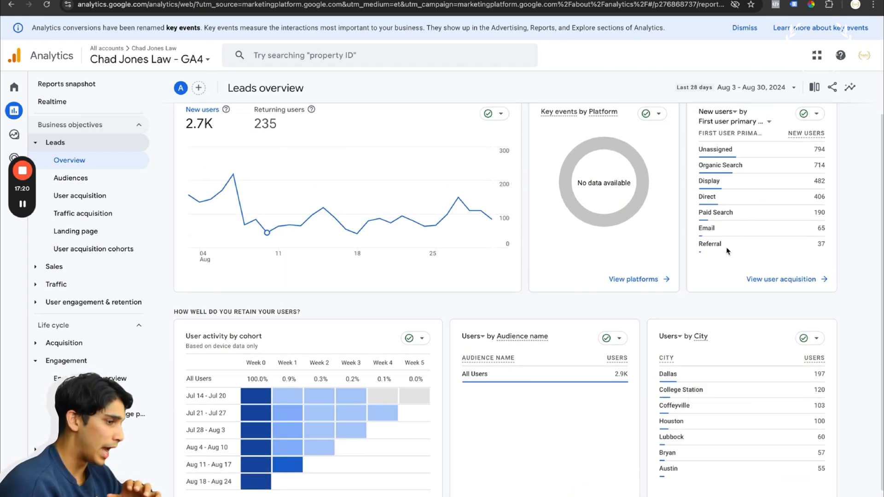
{"action": "left_click_drag", "start_coordinate": [698, 133], "coordinate": [736, 228]}
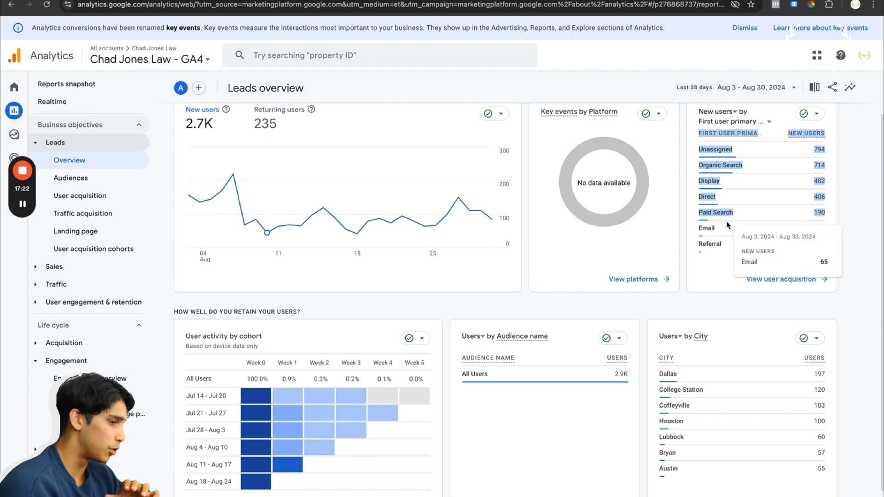
{"action": "scroll", "coordinate": [535, 322], "scroll_direction": "down", "scroll_amount": 2}
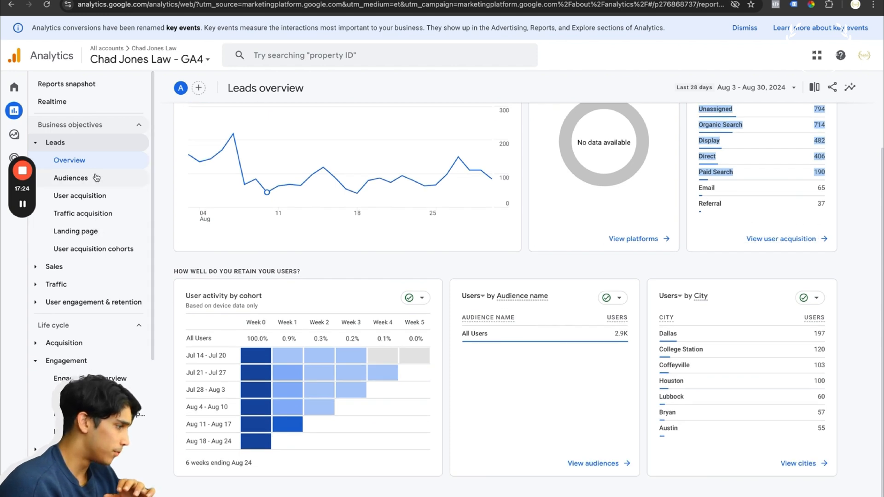
View the Audiences and User acquisition reports under Leads
{"action": "left_click", "coordinate": [96, 178]}
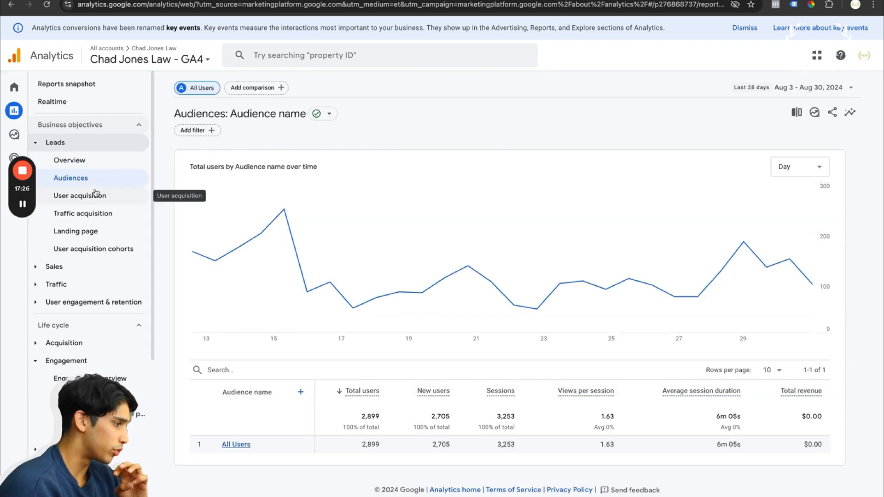
{"action": "left_click", "coordinate": [95, 193]}
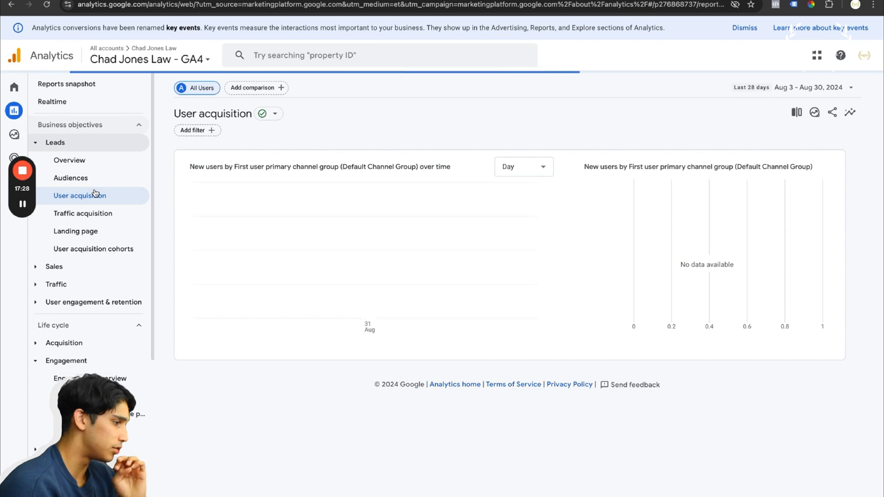
{"action": "scroll", "coordinate": [362, 348], "scroll_direction": "down", "scroll_amount": 4}
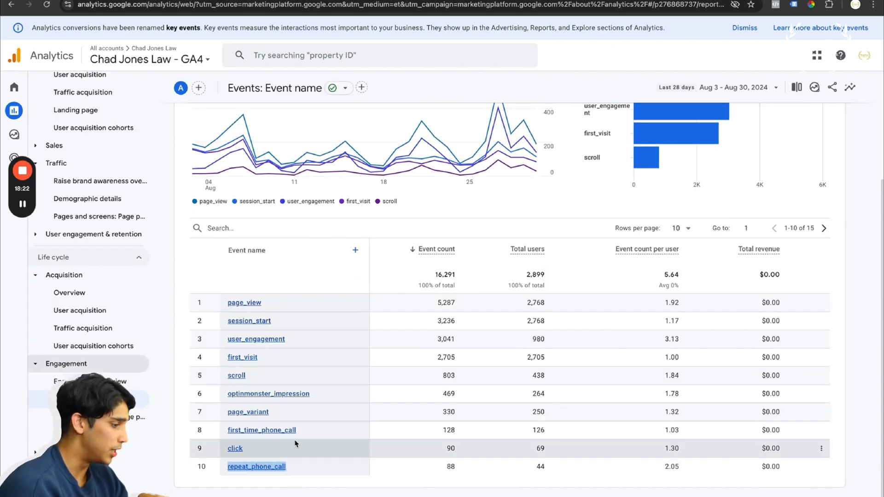
Examine the event counts for first_time_phone_call and optinmonster_impression in the Events report
{"action": "left_click_drag", "start_coordinate": [300, 434], "coordinate": [271, 436]}
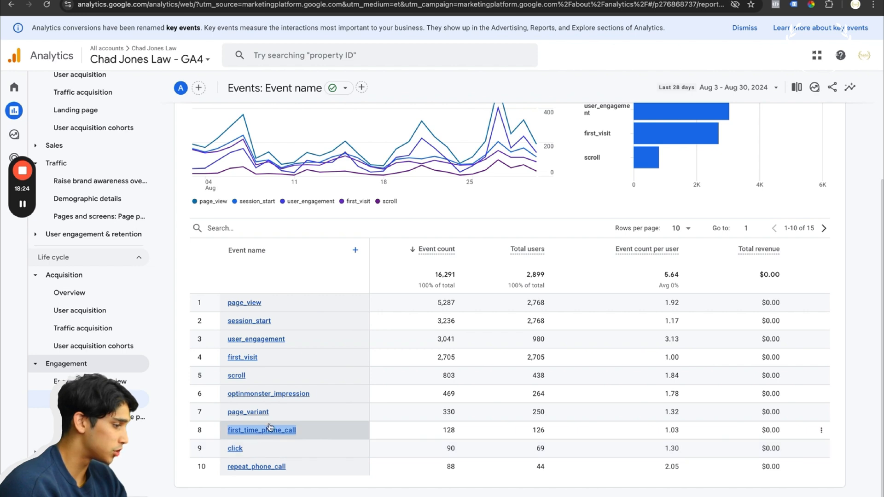
{"action": "left_click_drag", "start_coordinate": [315, 397], "coordinate": [255, 401]}
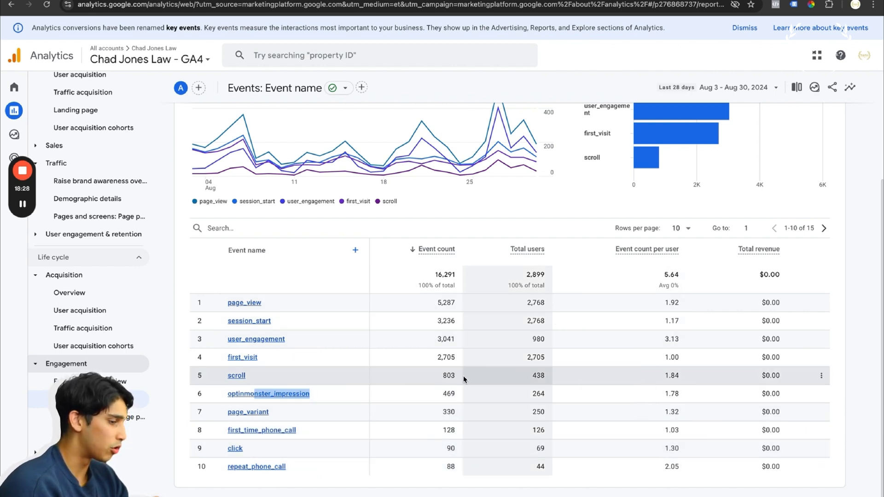
{"action": "left_click_drag", "start_coordinate": [458, 396], "coordinate": [444, 396]}
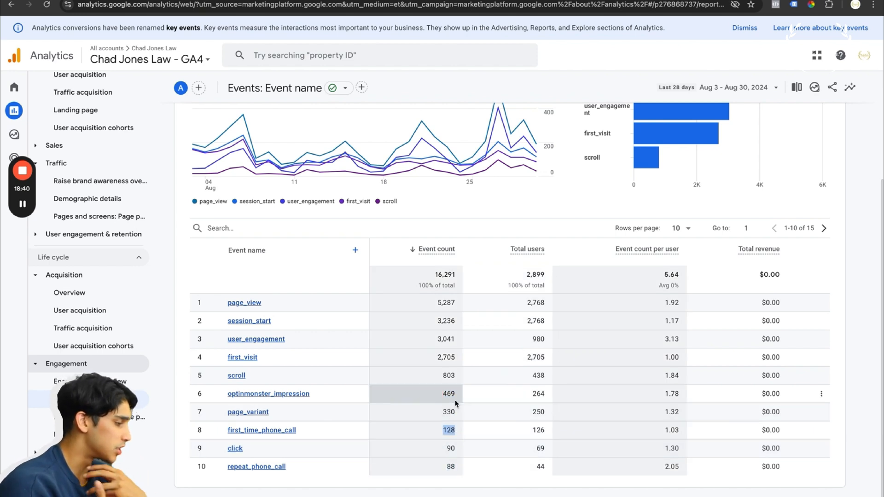
{"action": "scroll", "coordinate": [87, 300], "scroll_direction": "down", "scroll_amount": 4}
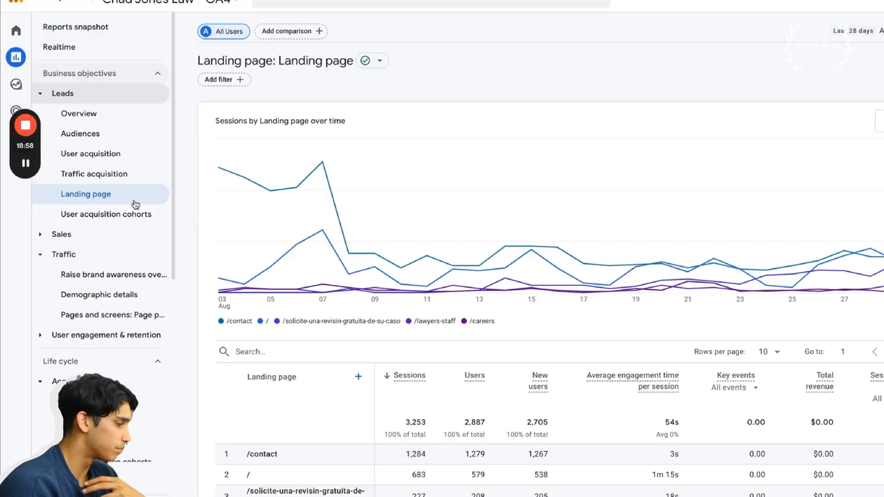
Sort the Landing page table by fewest sessions and return it to most sessions first to compare the pages
{"action": "scroll", "coordinate": [369, 324], "scroll_direction": "down", "scroll_amount": 3}
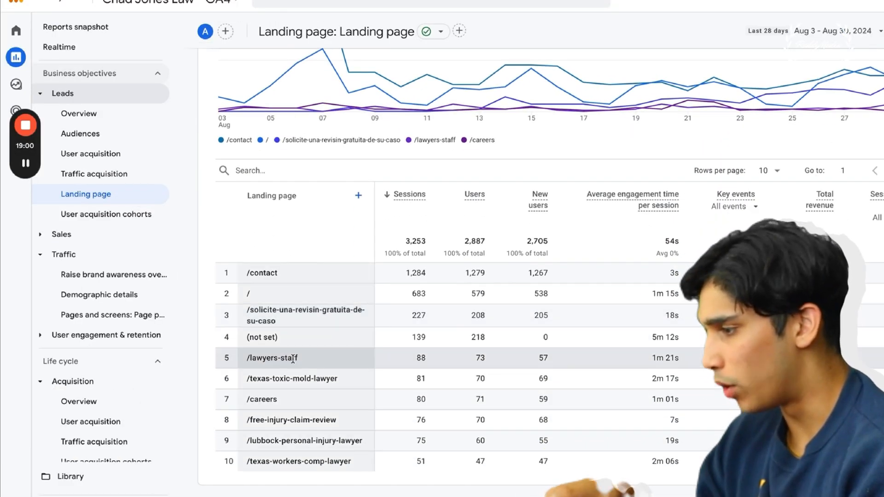
{"action": "left_click", "coordinate": [389, 196]}
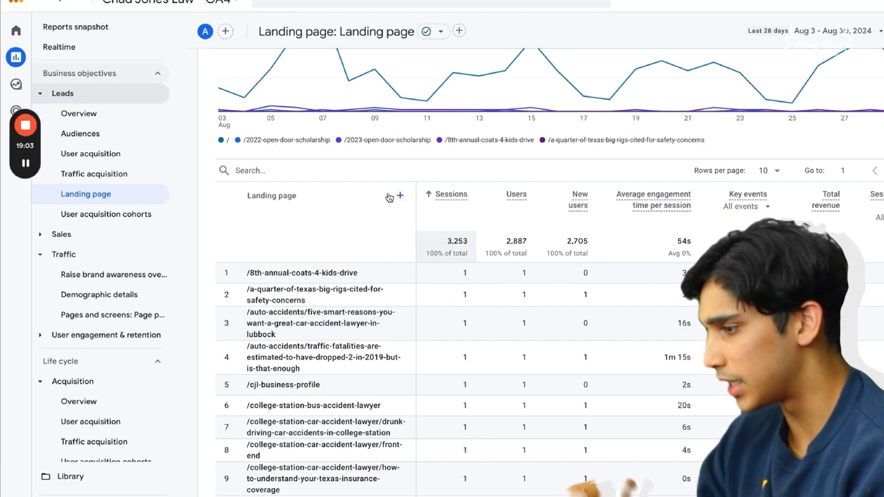
{"action": "left_click", "coordinate": [428, 193]}
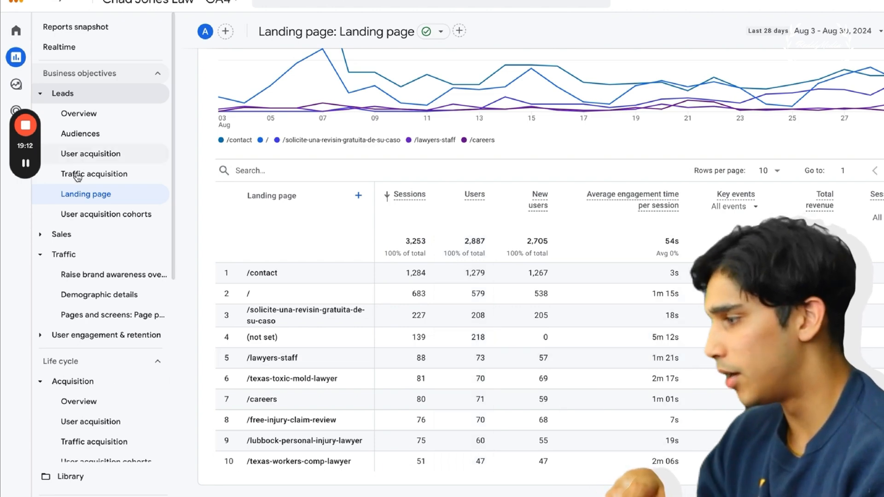
Open Explorations and review the Free form, Funnel exploration and Path exploration templates
{"action": "left_click", "coordinate": [28, 83]}
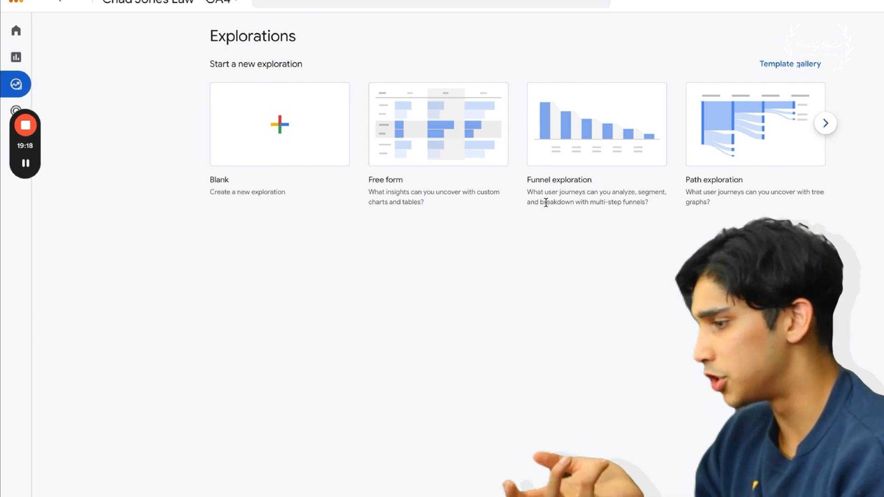
{"action": "left_click_drag", "start_coordinate": [404, 180], "coordinate": [365, 180]}
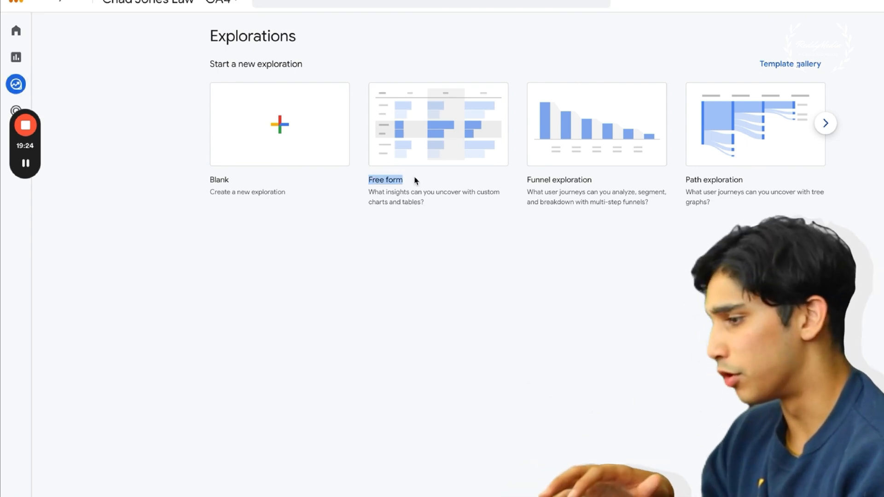
{"action": "left_click_drag", "start_coordinate": [535, 180], "coordinate": [578, 179]}
{"action": "left_click_drag", "start_coordinate": [684, 179], "coordinate": [752, 181]}
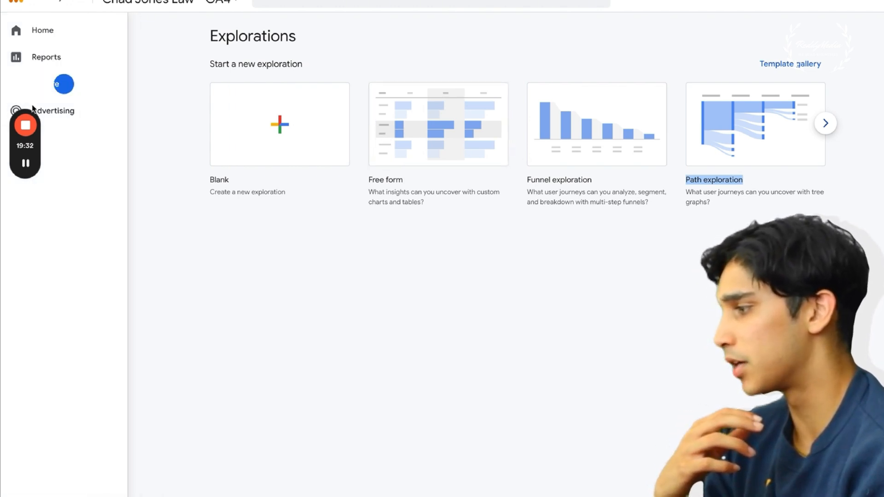
Open the Advertising section and look over the Advertising snapshot
{"action": "left_click", "coordinate": [58, 111]}
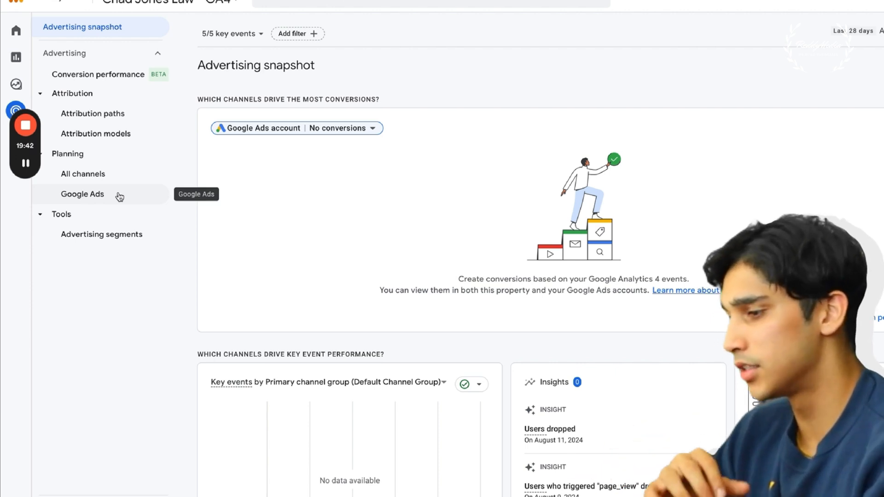
{"action": "scroll", "coordinate": [233, 253], "scroll_direction": "down", "scroll_amount": 3}
{"action": "scroll", "coordinate": [233, 253], "scroll_direction": "up", "scroll_amount": 3}
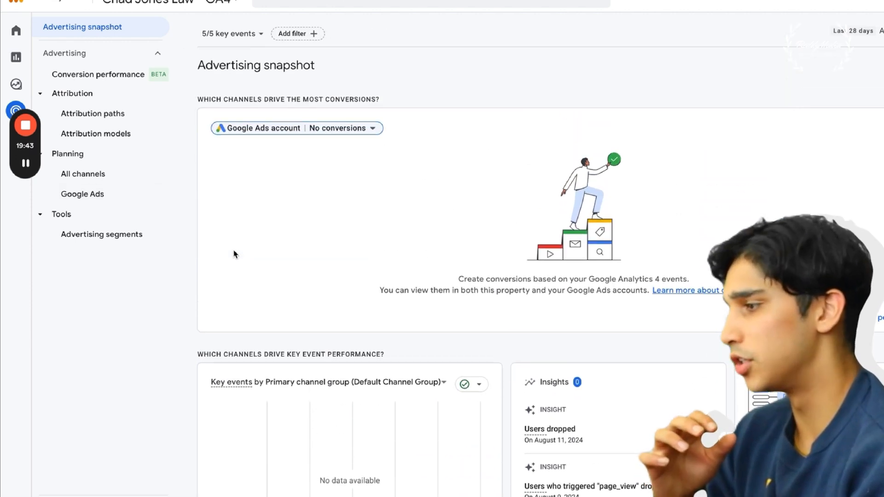